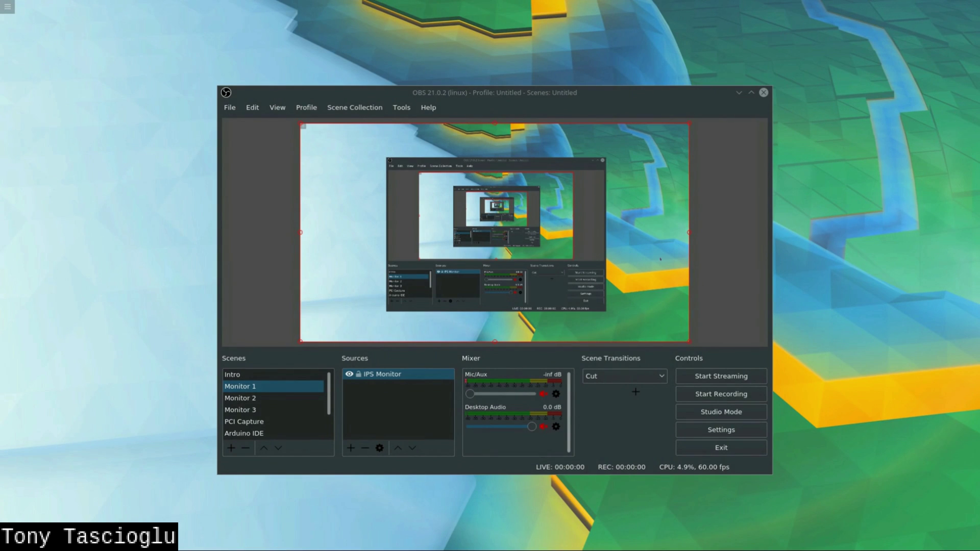
Step: Unmute the Mic/Aux channel in the mixer and lower its volume to the minimum
{"action": "left_click", "coordinate": [543, 394]}
{"action": "left_click_drag", "start_coordinate": [502, 394], "coordinate": [498, 394]}
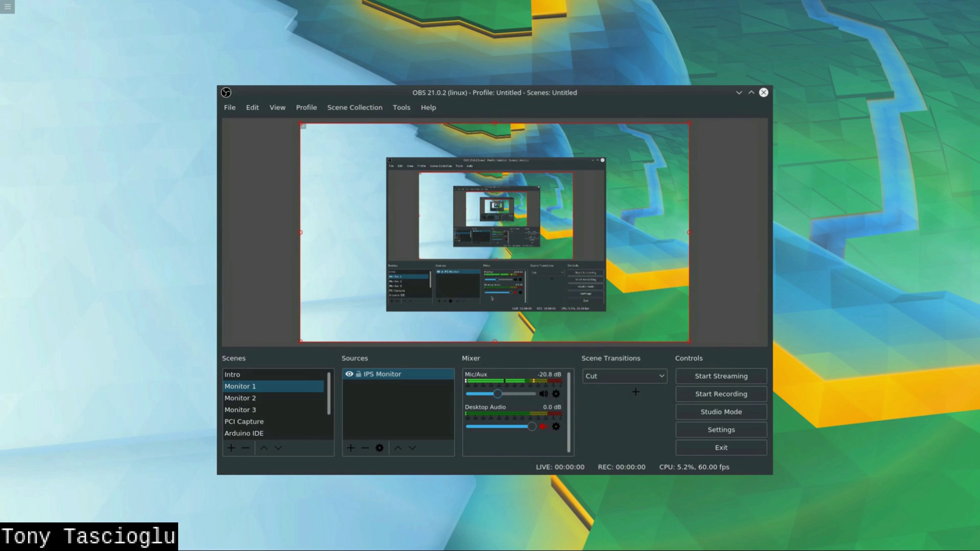
{"action": "left_click_drag", "start_coordinate": [497, 394], "coordinate": [470, 394]}
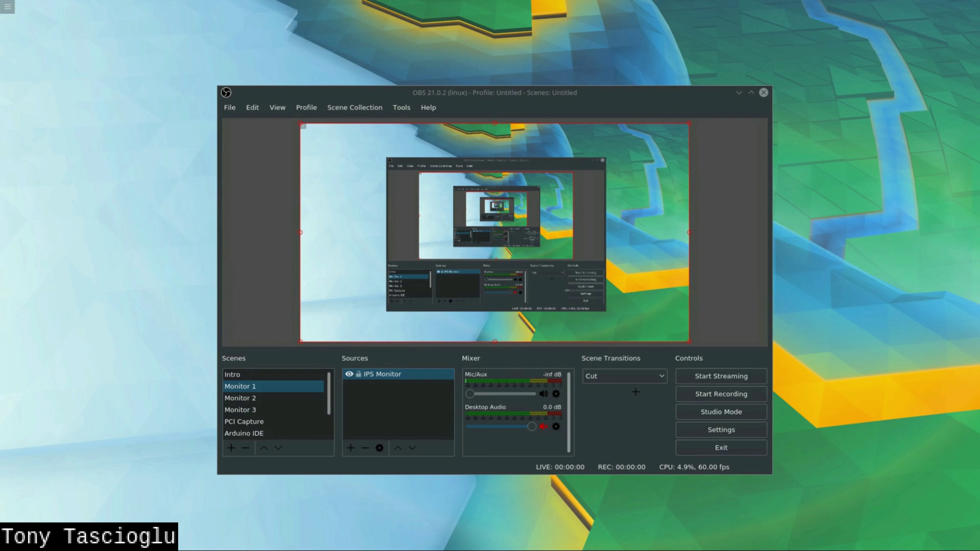
Step: Open the output settings, keep Hardware (NVENC) as the streaming encoder, and switch the output mode to Advanced
{"action": "left_click", "coordinate": [721, 430]}
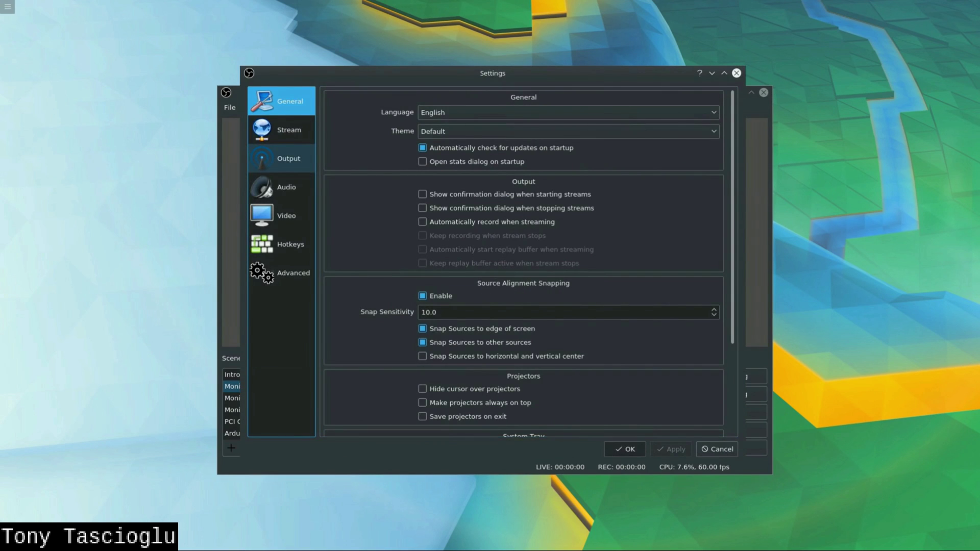
{"action": "left_click", "coordinate": [282, 158]}
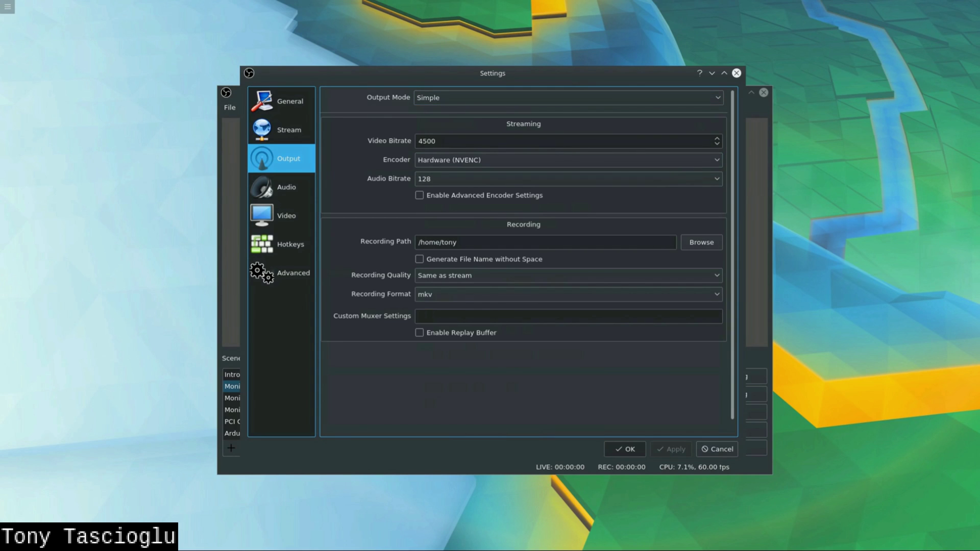
{"action": "left_click", "coordinate": [569, 160]}
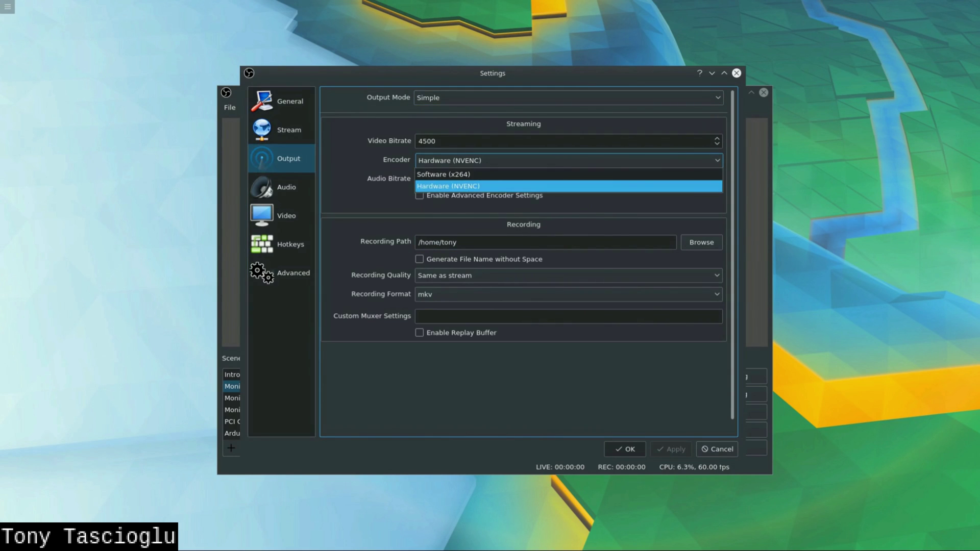
{"action": "left_click", "coordinate": [450, 186]}
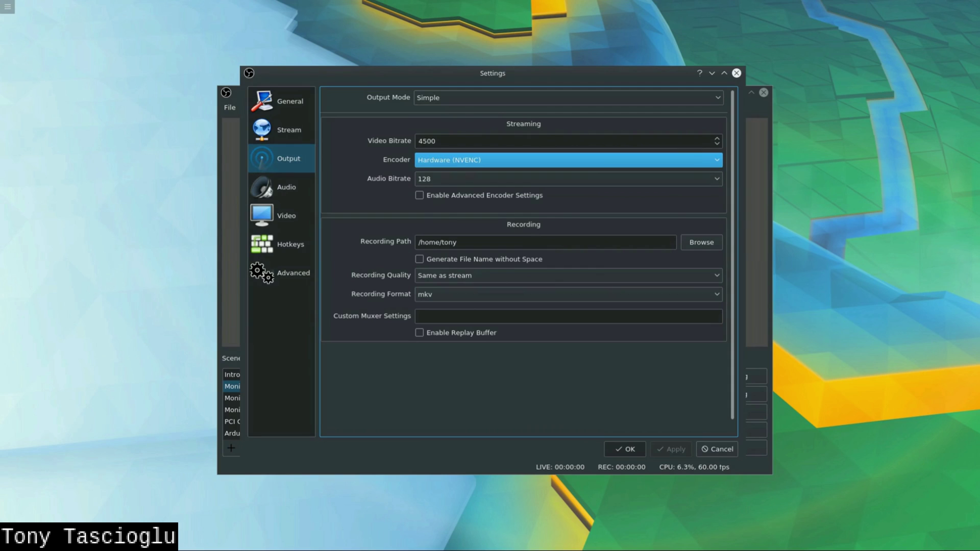
{"action": "left_click", "coordinate": [418, 316]}
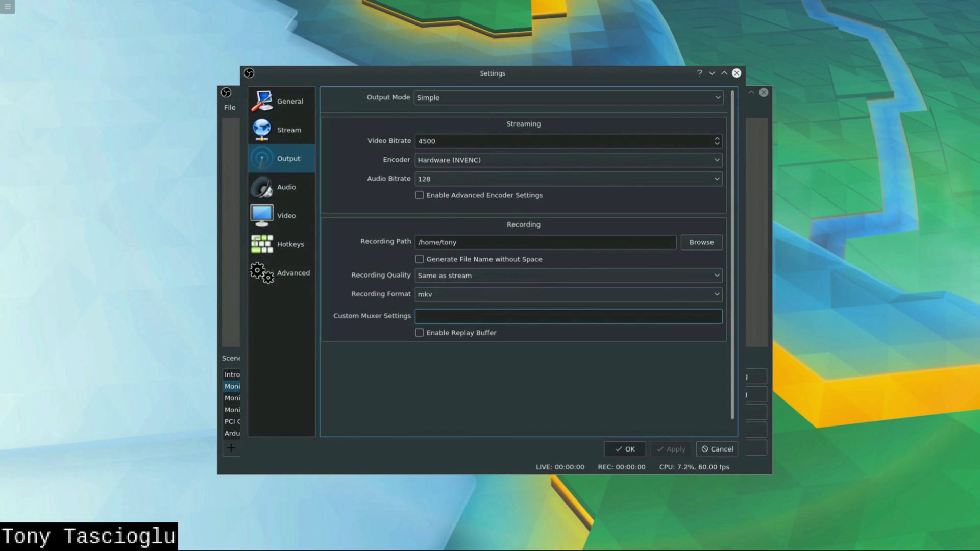
{"action": "left_click", "coordinate": [567, 97]}
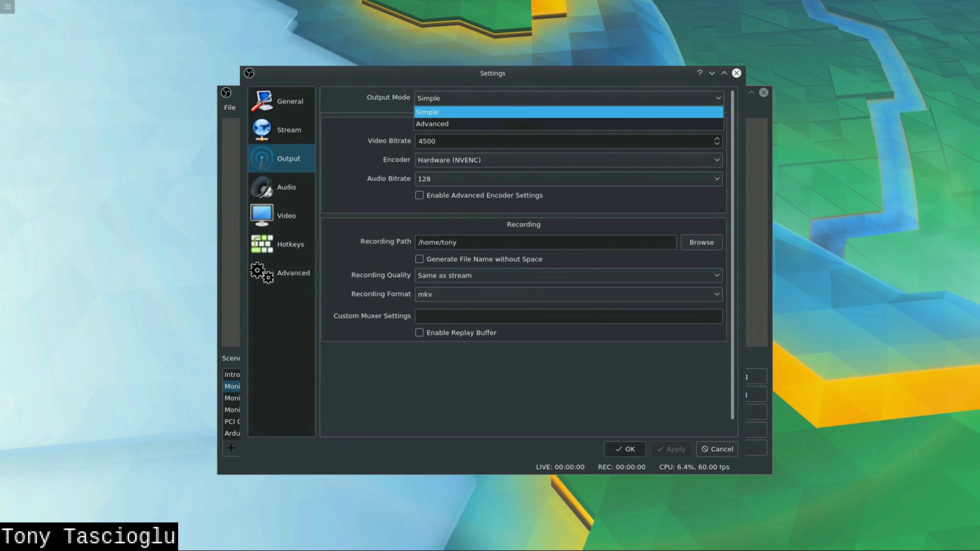
{"action": "left_click", "coordinate": [473, 123]}
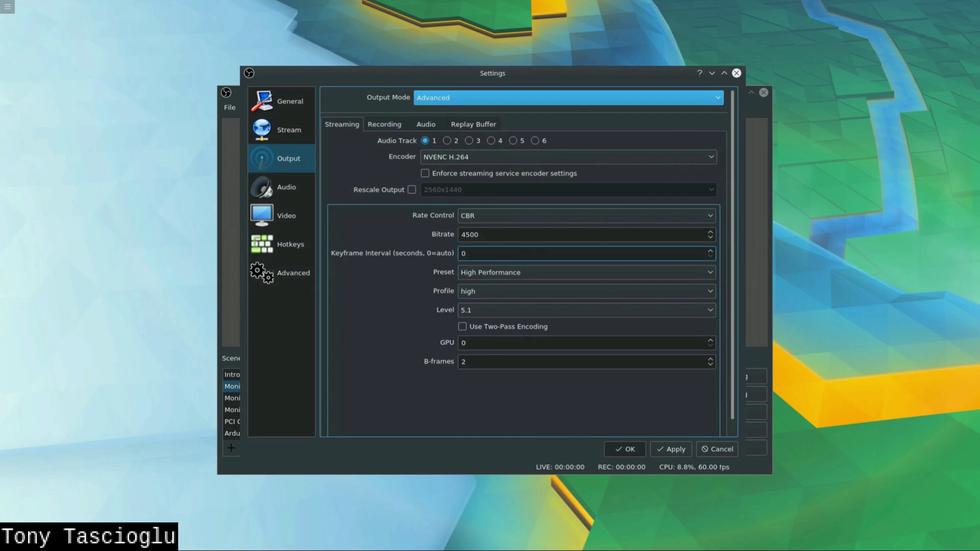
Step: Set the streaming encoder to x264
{"action": "left_click", "coordinate": [568, 156]}
{"action": "left_click", "coordinate": [569, 183]}
{"action": "left_click", "coordinate": [568, 156]}
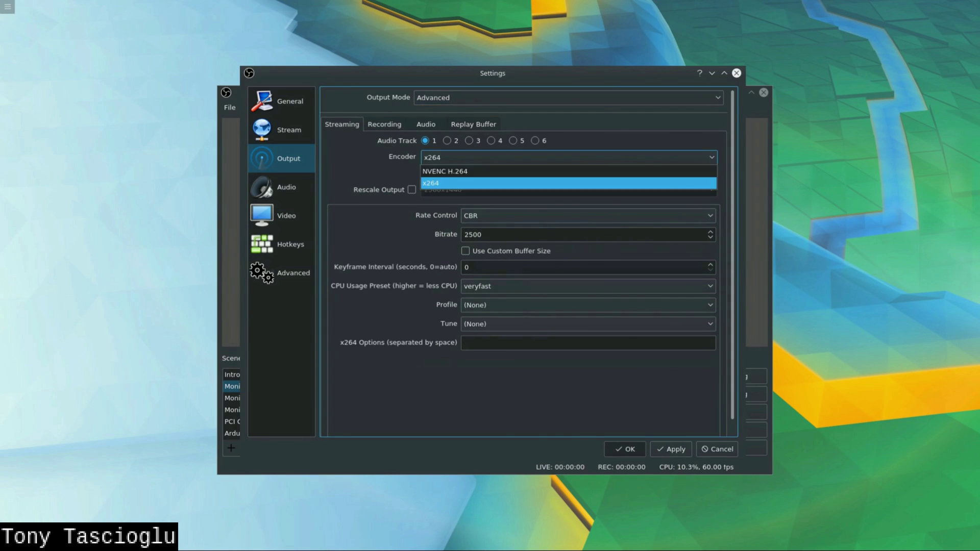
{"action": "left_click", "coordinate": [568, 157]}
{"action": "left_click", "coordinate": [569, 156]}
{"action": "left_click", "coordinate": [569, 157]}
{"action": "left_click", "coordinate": [569, 157]}
{"action": "left_click", "coordinate": [569, 157]}
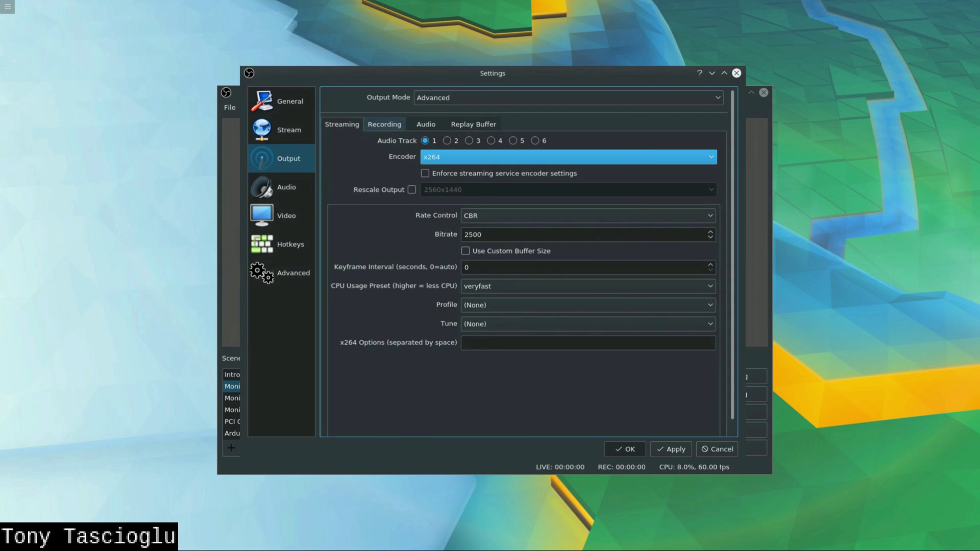
Step: Reselect CBR rate control and toggle the enforcement of streaming service encoder settings on and off again
{"action": "left_click", "coordinate": [588, 215]}
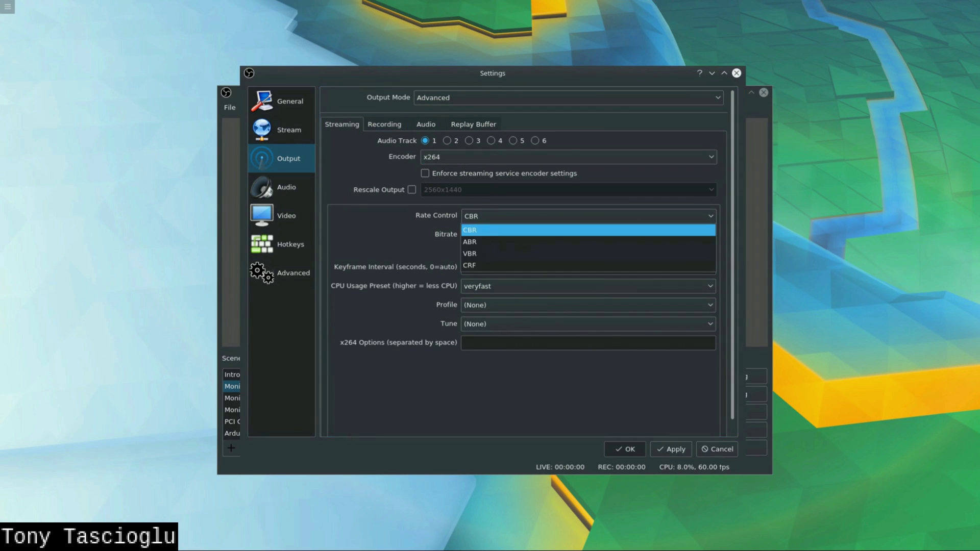
{"action": "left_click", "coordinate": [588, 230]}
{"action": "left_click", "coordinate": [425, 173]}
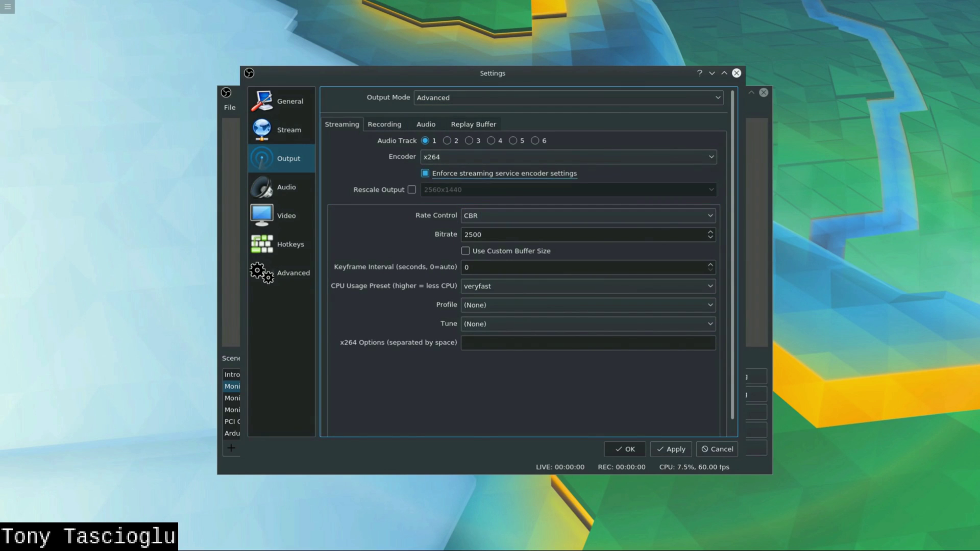
{"action": "left_click", "coordinate": [424, 173]}
Step: Set the recording type to Custom Output (FFmpeg) with the FFmpeg output type Output to File
{"action": "left_click", "coordinate": [385, 124]}
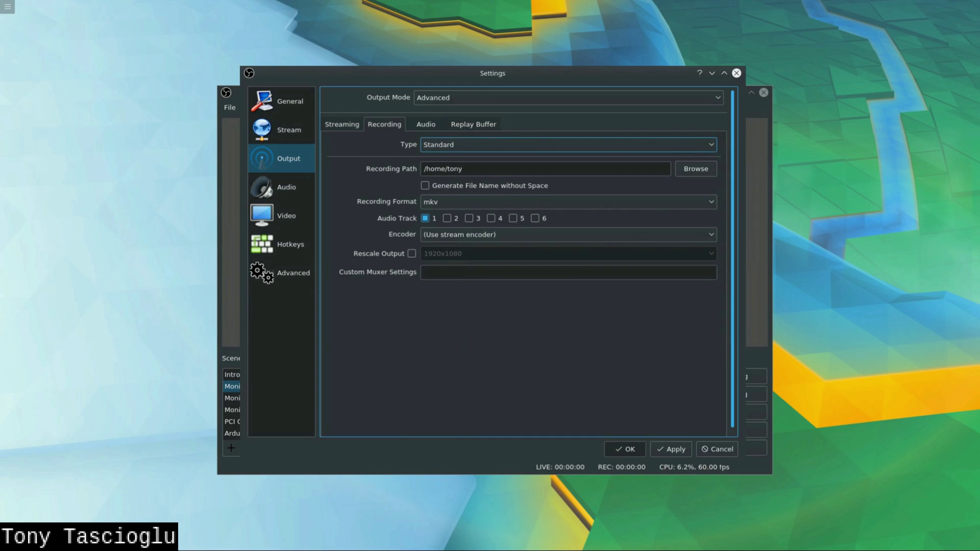
{"action": "left_click", "coordinate": [568, 145]}
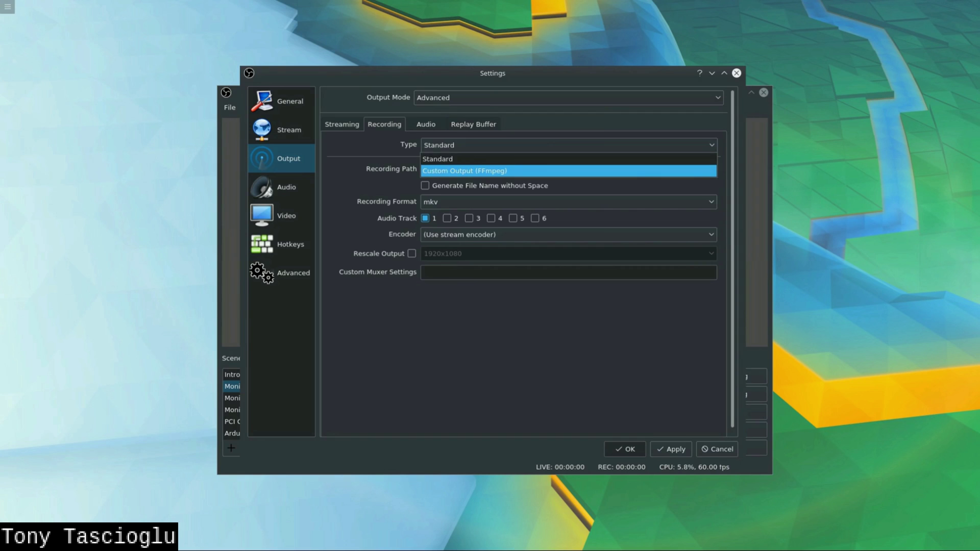
{"action": "key", "text": "Return"}
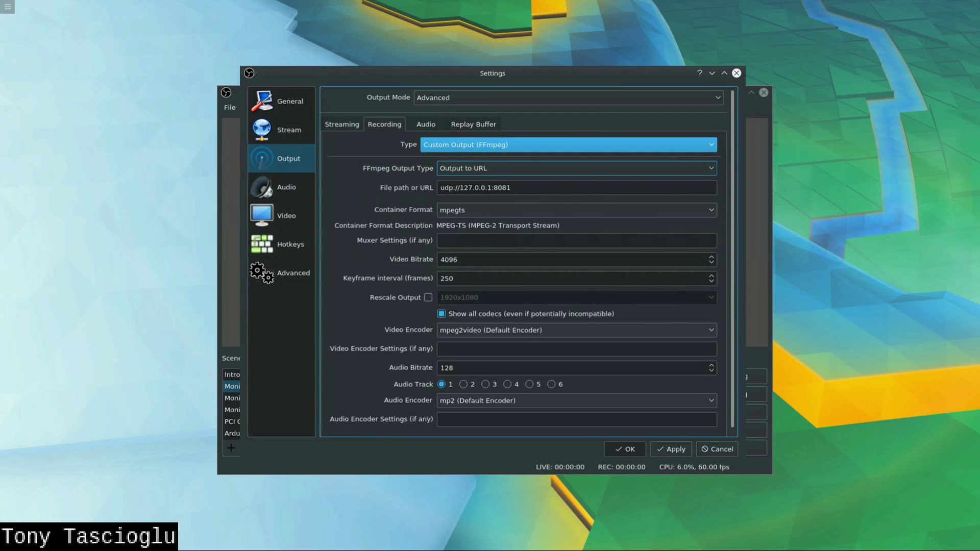
{"action": "left_click", "coordinate": [576, 168]}
{"action": "left_click", "coordinate": [577, 182]}
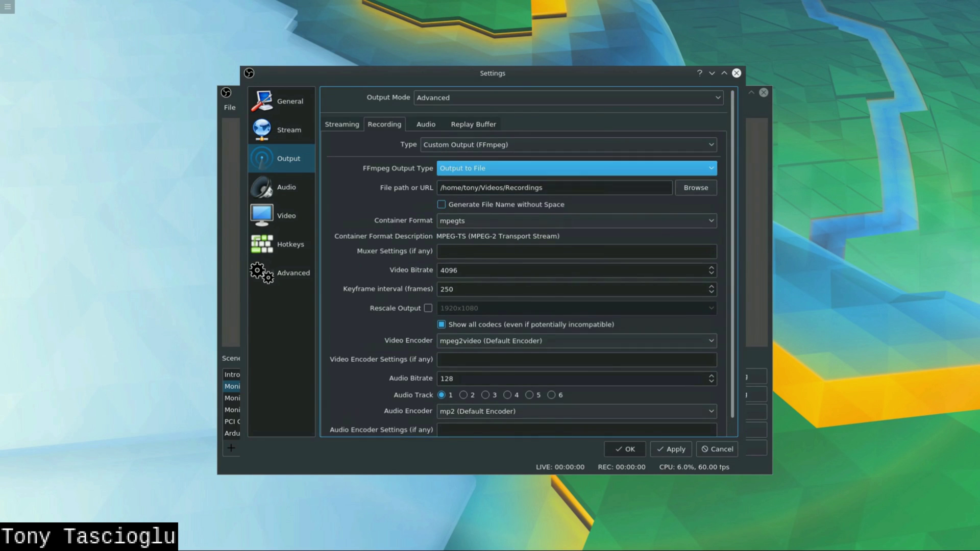
Step: Set the container format of the custom FFmpeg recording to matroska
{"action": "left_click", "coordinate": [577, 221]}
{"action": "scroll", "coordinate": [576, 294], "scroll_direction": "down", "scroll_amount": 12}
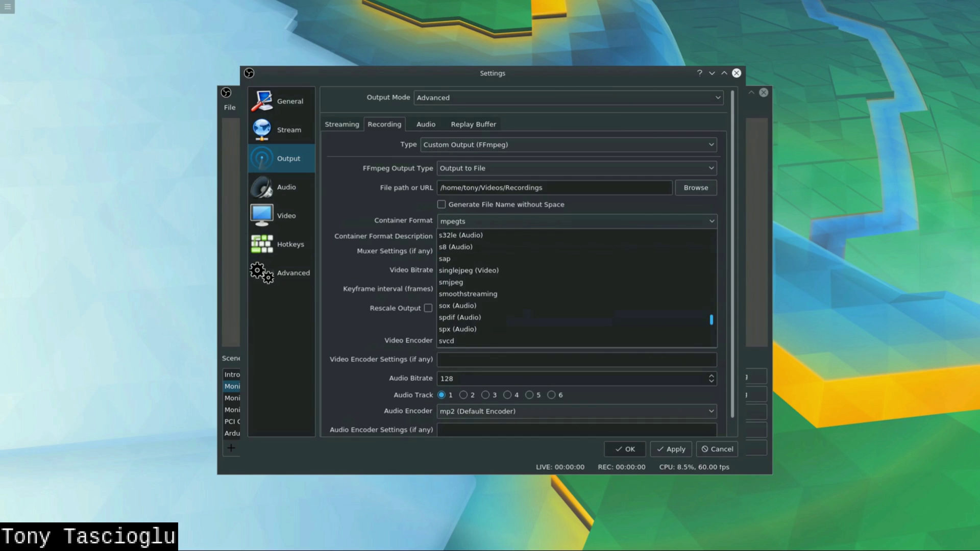
{"action": "scroll", "coordinate": [576, 318], "scroll_direction": "down", "scroll_amount": 8}
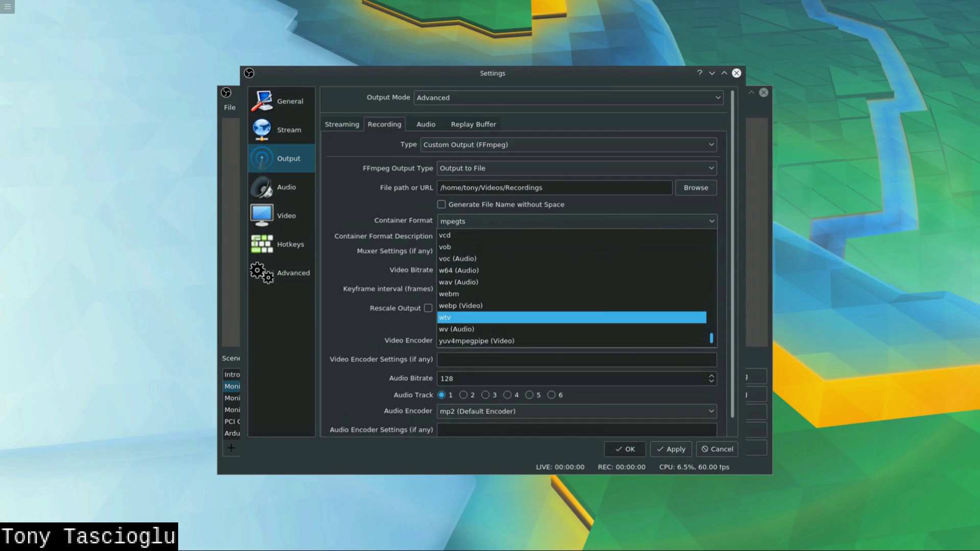
{"action": "scroll", "coordinate": [577, 294], "scroll_direction": "up", "scroll_amount": 20}
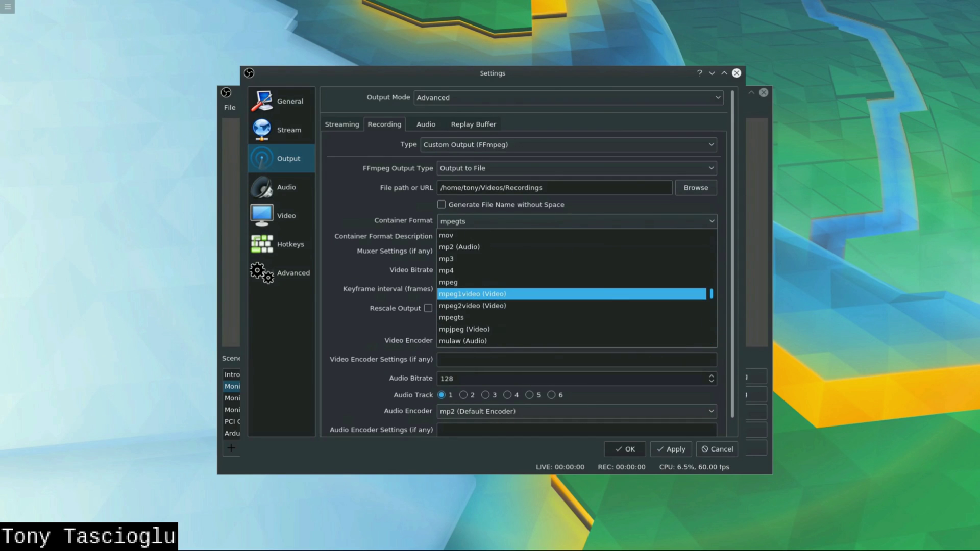
{"action": "scroll", "coordinate": [572, 294], "scroll_direction": "up", "scroll_amount": 2}
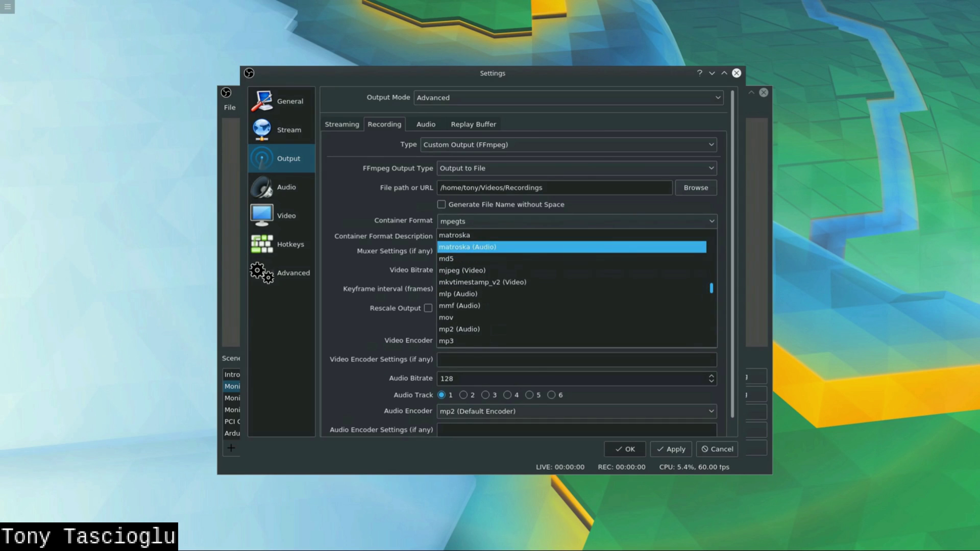
{"action": "left_click", "coordinate": [572, 235]}
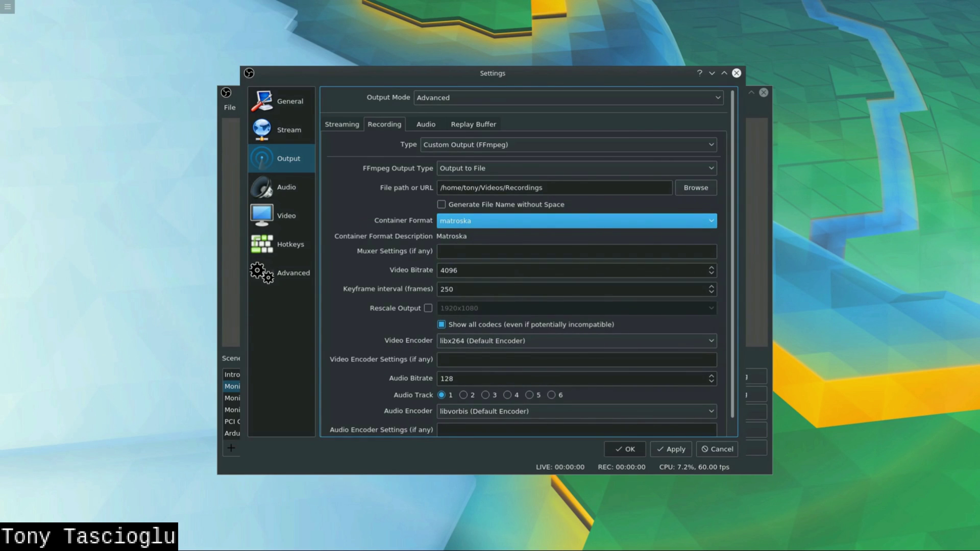
{"action": "left_click", "coordinate": [511, 360]}
{"action": "left_click", "coordinate": [512, 411]}
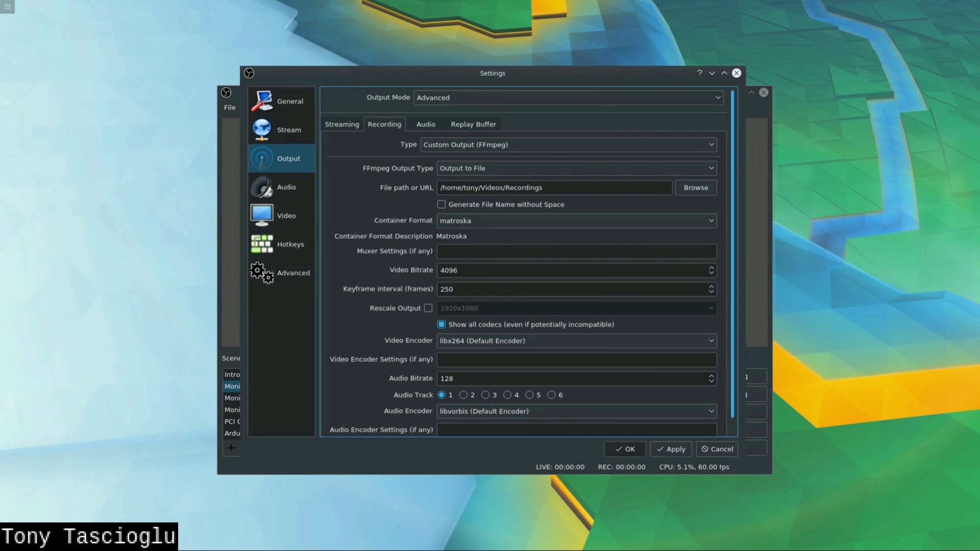
Step: Change the FFmpeg output type of the recording to Output to URL
{"action": "left_click", "coordinate": [557, 187]}
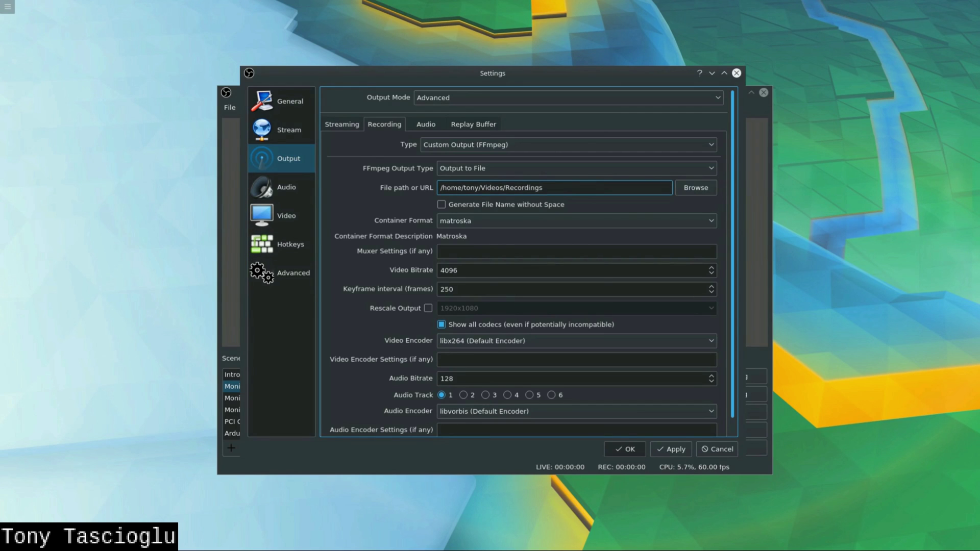
{"action": "key", "text": "shift+Tab"}
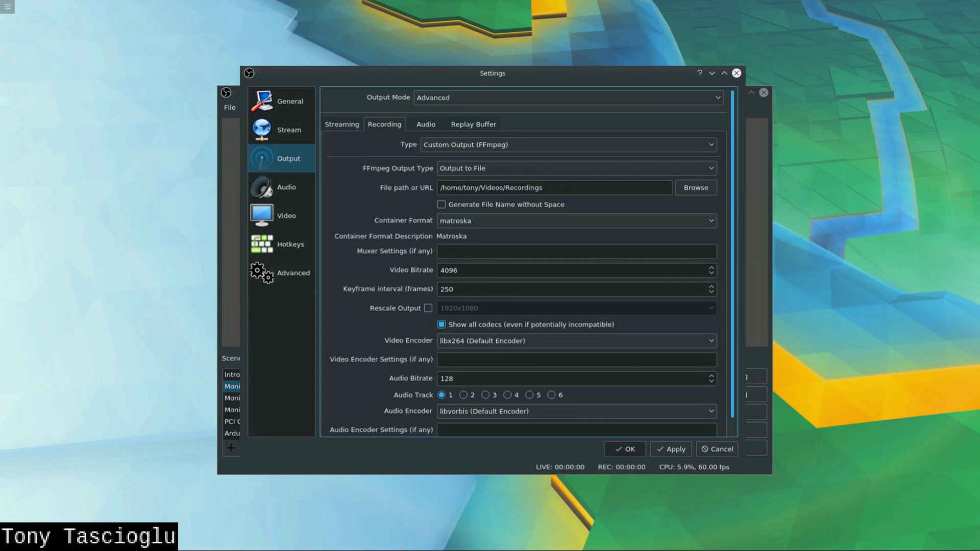
{"action": "key", "text": "space"}
{"action": "key", "text": "Down"}
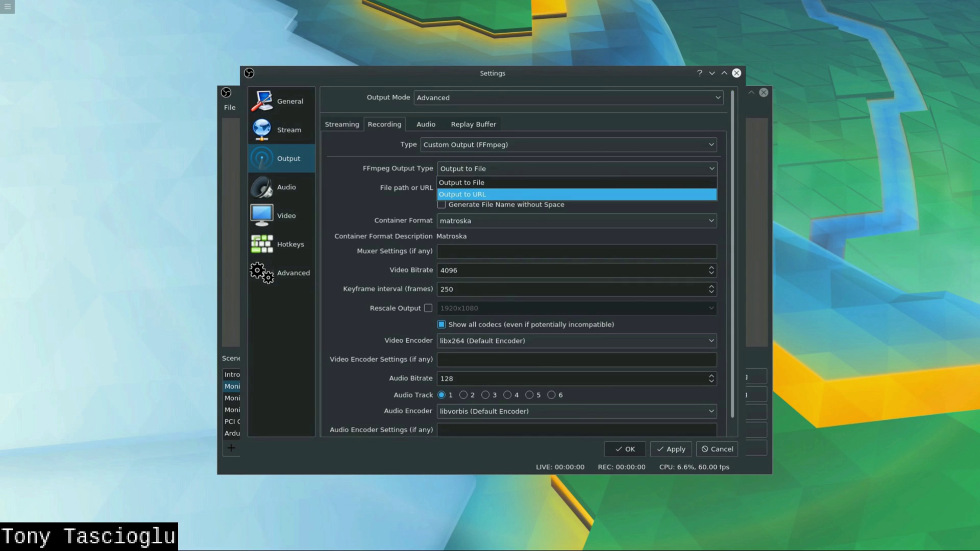
{"action": "key", "text": "Return"}
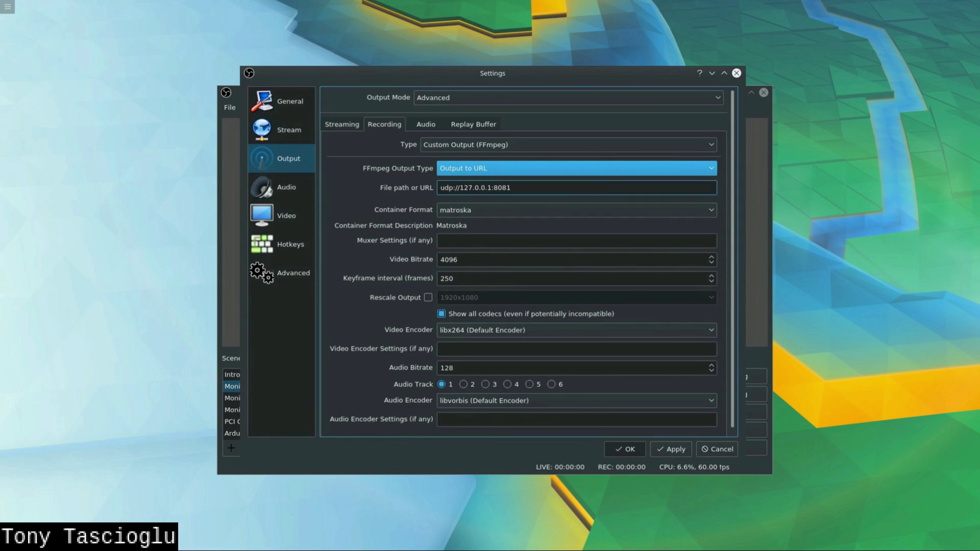
Step: Replace the recording's output URL with udp://192.168.0.100:8081
{"action": "key", "text": "Tab"}
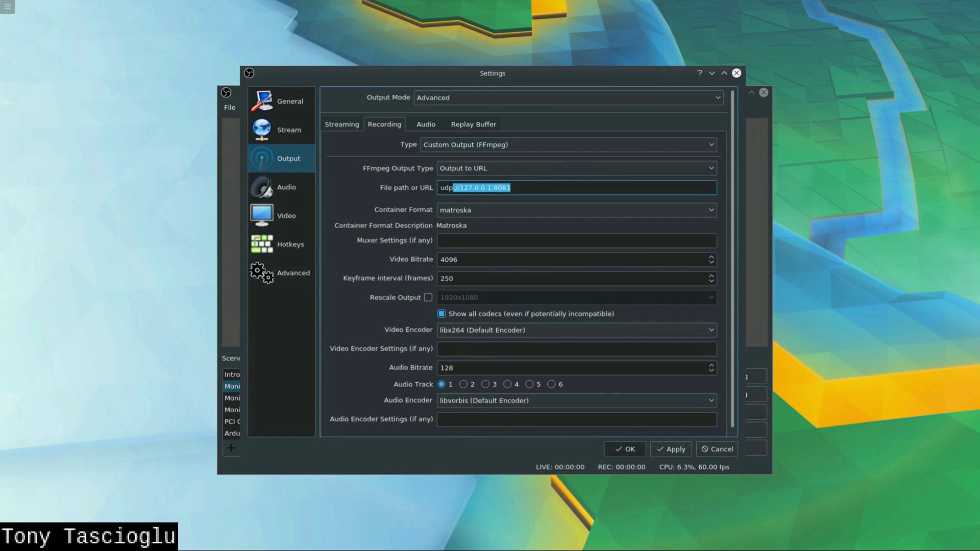
{"action": "key", "text": "BackSpace"}
{"action": "key", "text": "BackSpace"}
{"action": "key", "text": "BackSpace"}
{"action": "key", "text": "BackSpace"}
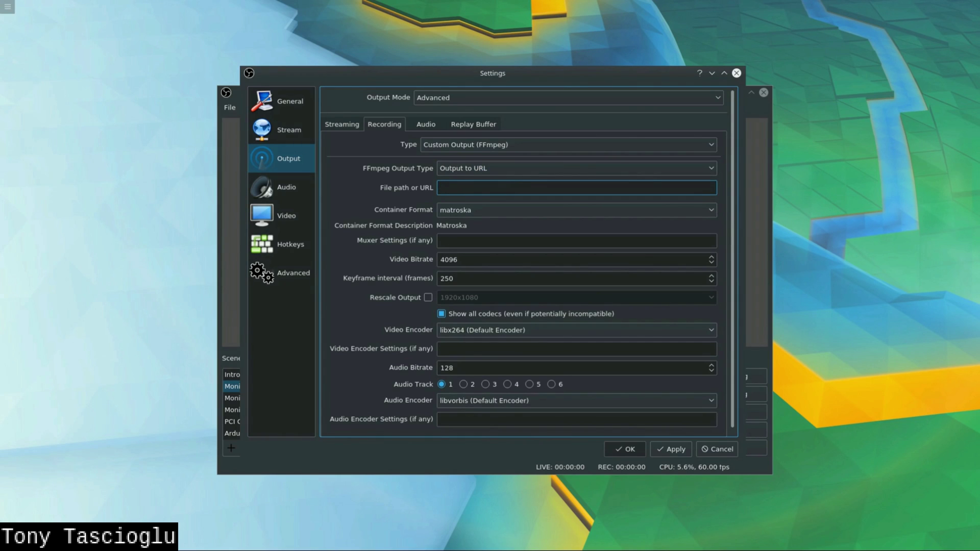
{"action": "type", "text": "udp://192.168.0.100:8081"}
Step: Change the address in the output URL to the local host so it reads udp://127.0.0.1:8081
{"action": "mouse_move", "coordinate": [527, 188]}
{"action": "left_mouse_down"}
{"action": "mouse_move", "coordinate": [464, 187]}
{"action": "mouse_move", "coordinate": [528, 188]}
{"action": "left_mouse_up"}
{"action": "left_click", "coordinate": [459, 188]}
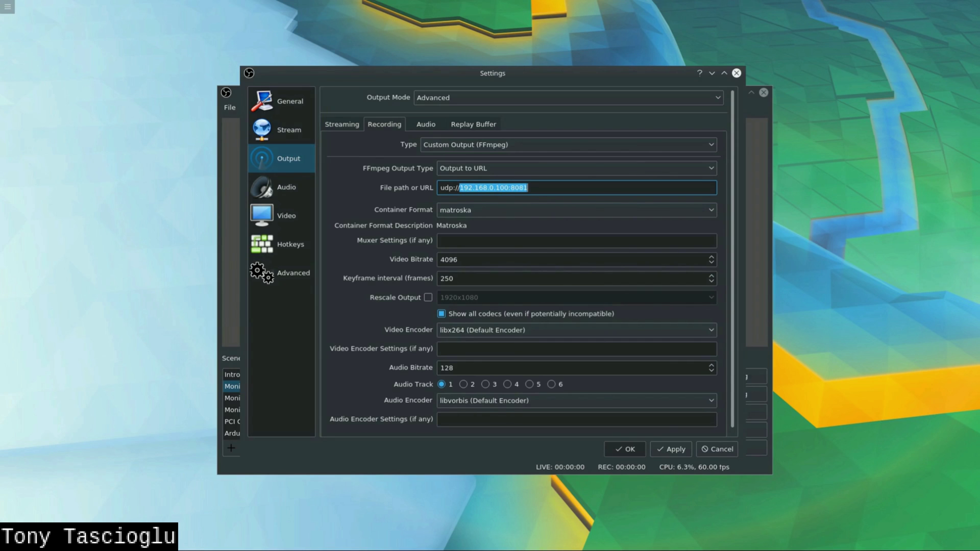
{"action": "type", "text": "127.0.0"}
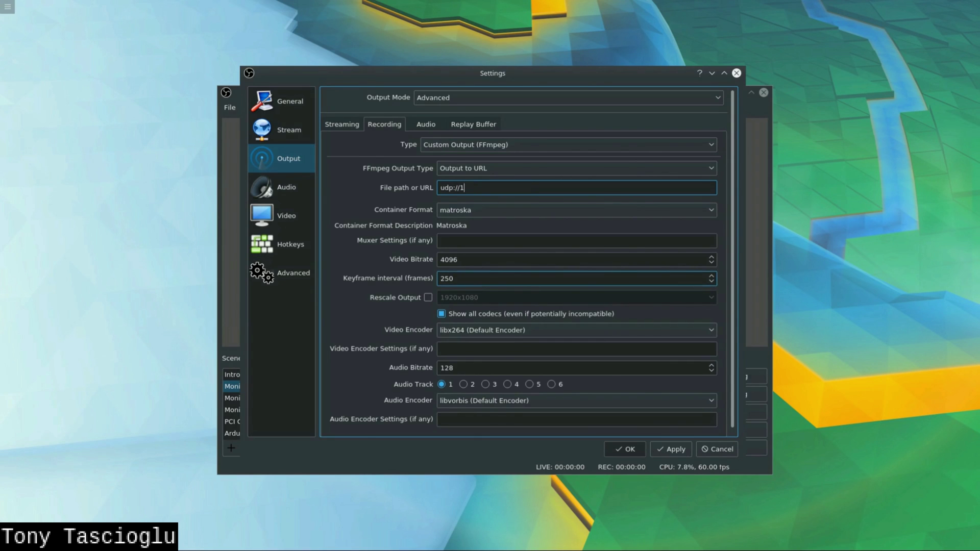
{"action": "type", "text": ".1"}
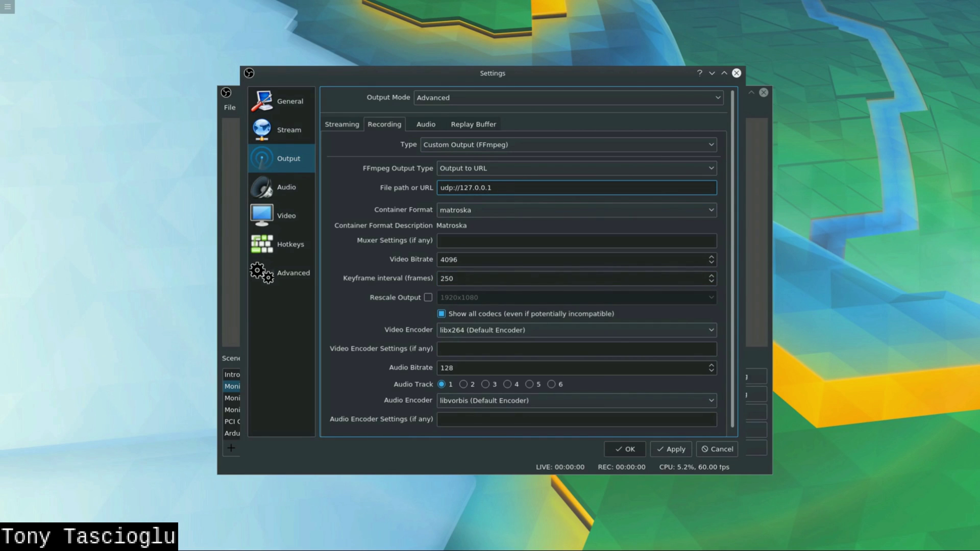
{"action": "type", "text": ":8081"}
{"action": "key", "text": "ctrl+shift+Left"}
{"action": "left_click", "coordinate": [511, 187]}
Step: Change the container format of the custom FFmpeg recording to mpegts
{"action": "left_click", "coordinate": [577, 210]}
{"action": "left_click", "coordinate": [577, 210]}
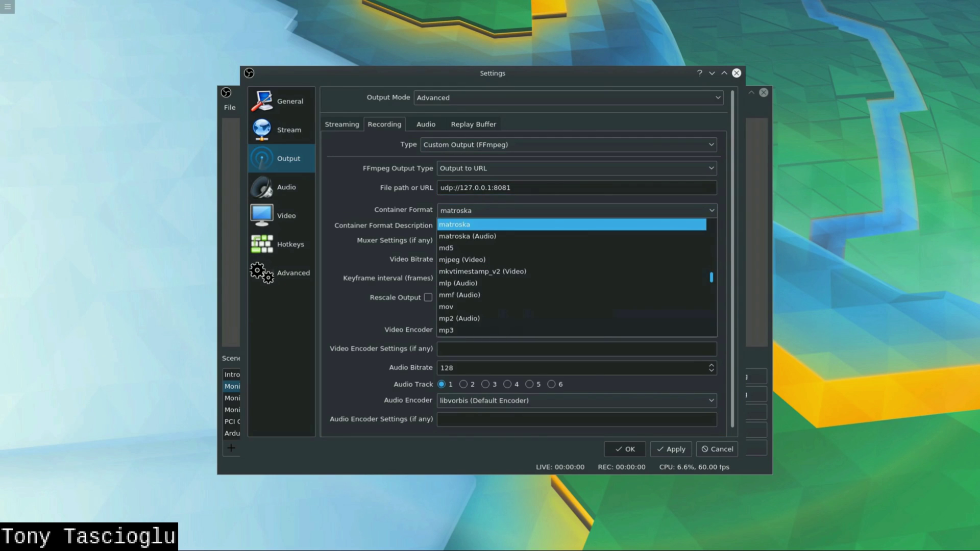
{"action": "scroll", "coordinate": [572, 272], "scroll_direction": "down", "scroll_amount": 2}
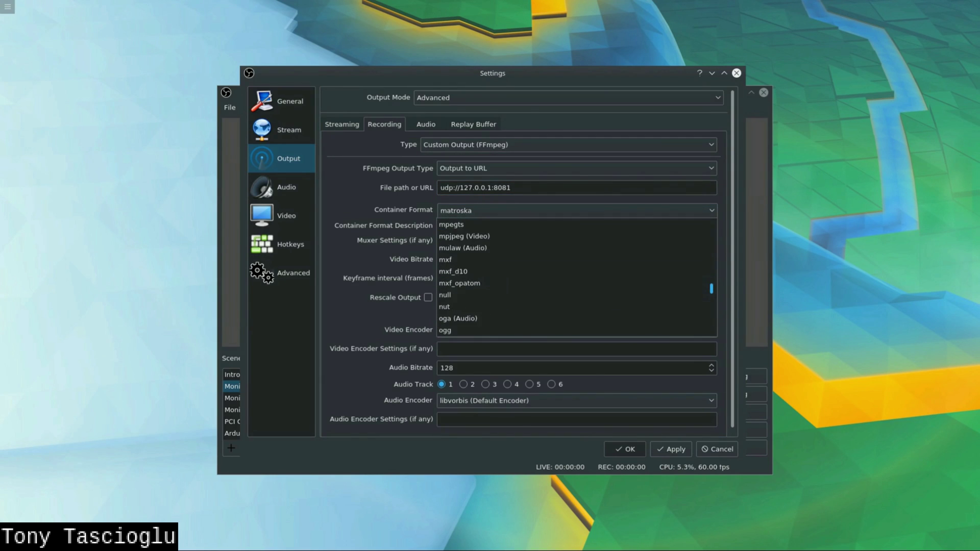
{"action": "scroll", "coordinate": [572, 272], "scroll_direction": "up", "scroll_amount": 1}
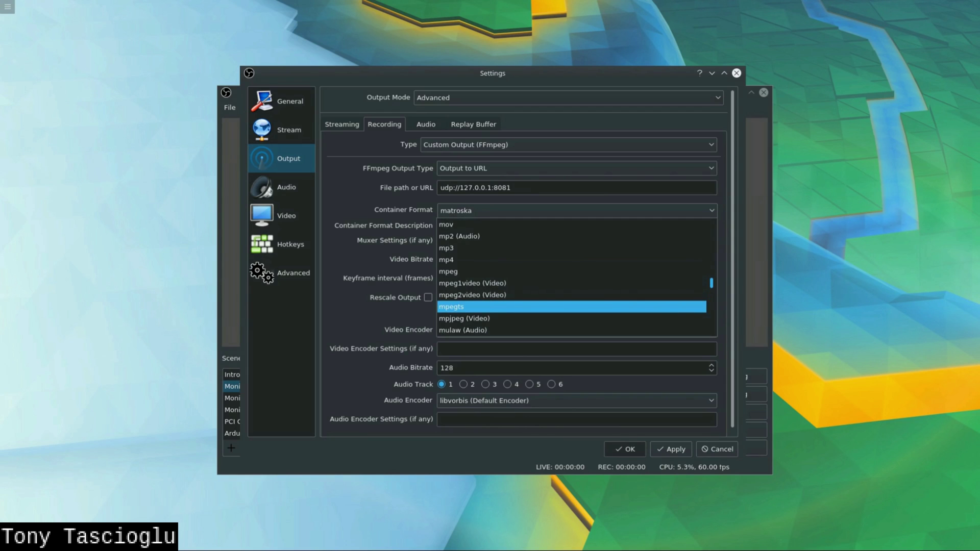
{"action": "key", "text": "Return"}
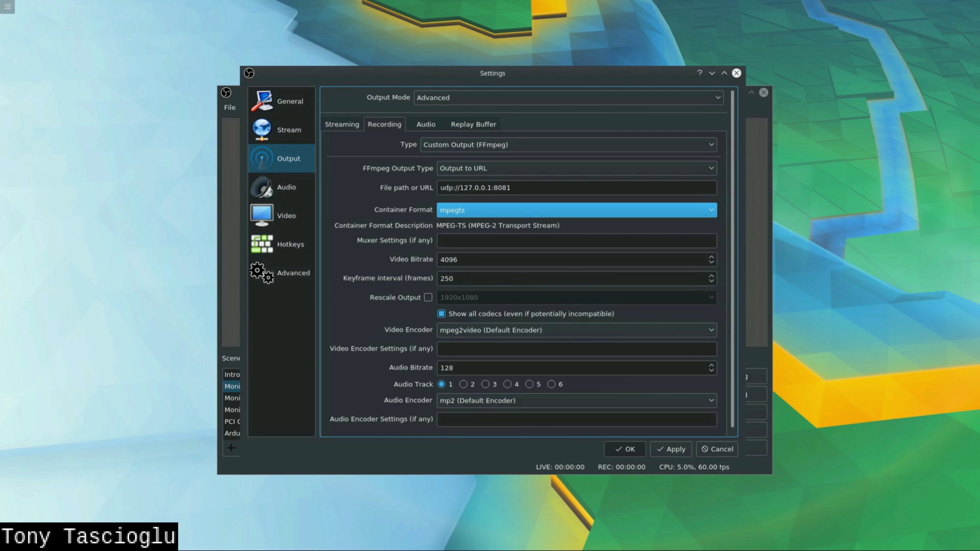
Step: Turn off showing all codecs and check which video encoders remain available for the mpegts container
{"action": "left_click_drag", "start_coordinate": [577, 225], "coordinate": [587, 225]}
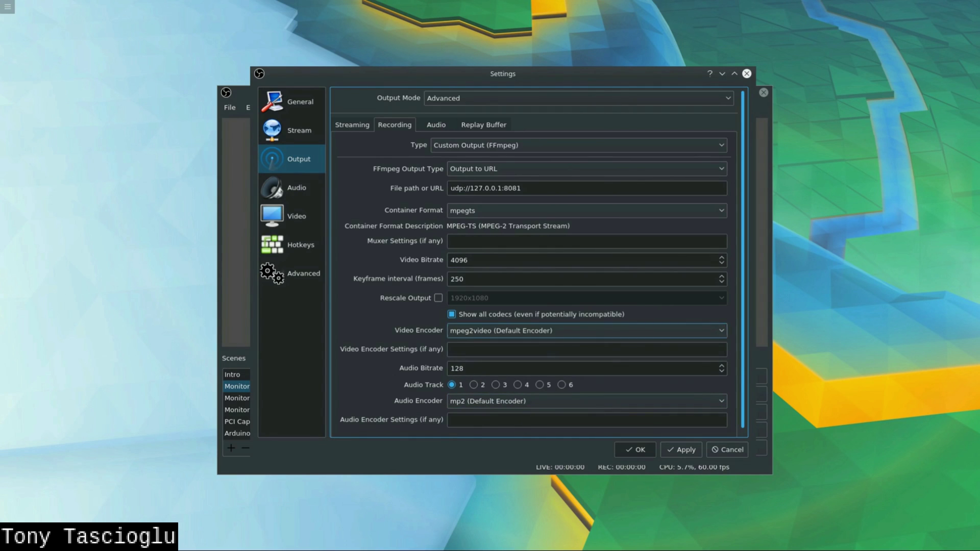
{"action": "left_click", "coordinate": [587, 331]}
{"action": "left_click", "coordinate": [452, 315]}
{"action": "left_click", "coordinate": [587, 331]}
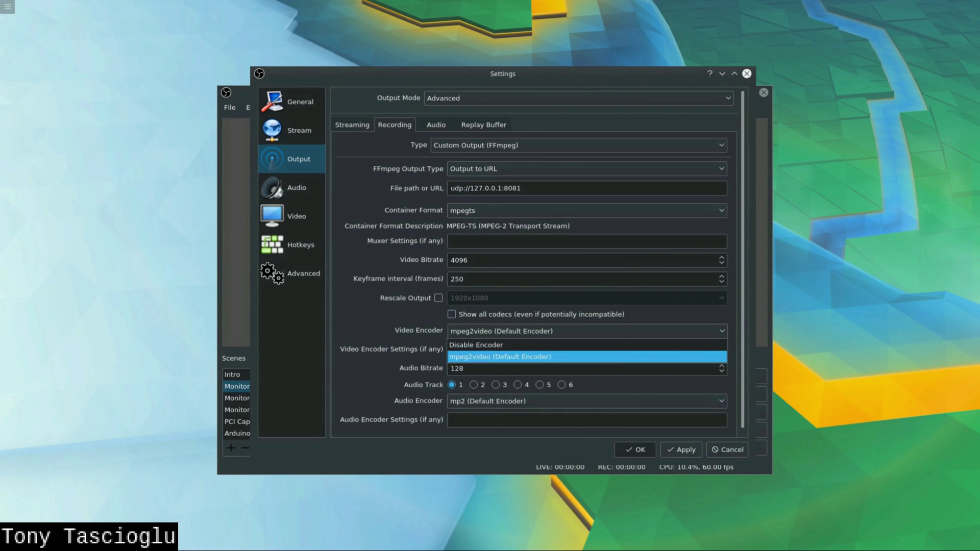
{"action": "key", "text": "Escape"}
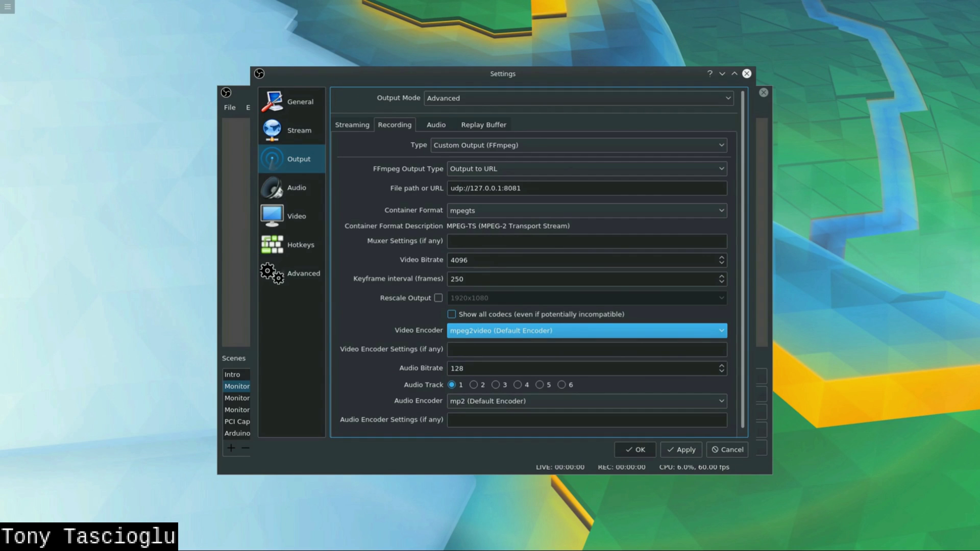
Step: Show all codecs, including potentially incompatible ones, and set the video encoder to libx264
{"action": "left_click", "coordinate": [452, 314]}
{"action": "left_click", "coordinate": [587, 331]}
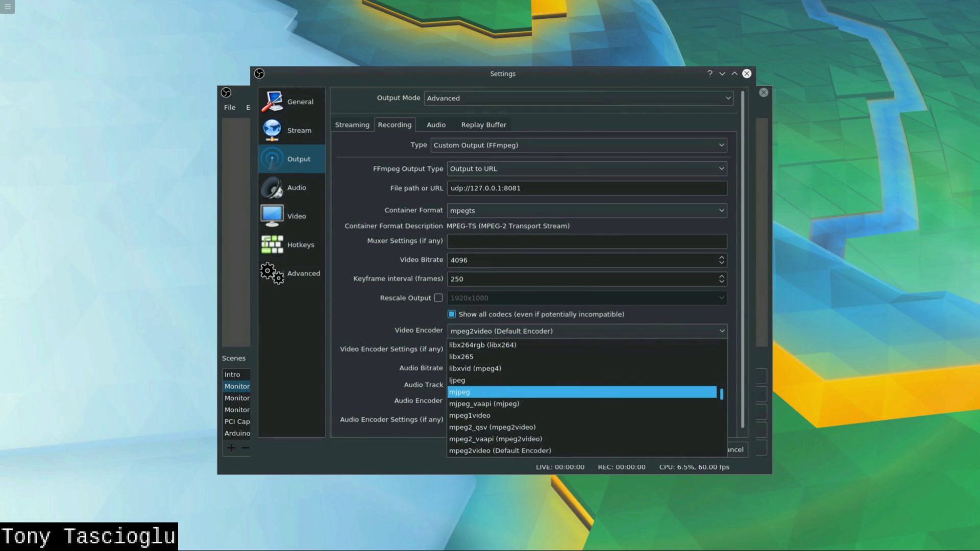
{"action": "scroll", "coordinate": [581, 392], "scroll_direction": "up", "scroll_amount": 2}
{"action": "left_click", "coordinate": [582, 415]}
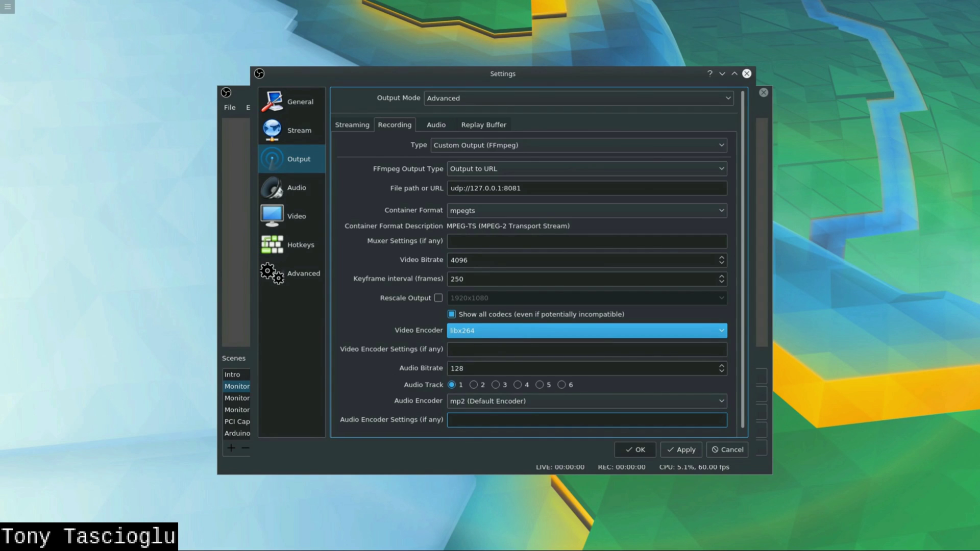
{"action": "left_click", "coordinate": [451, 349]}
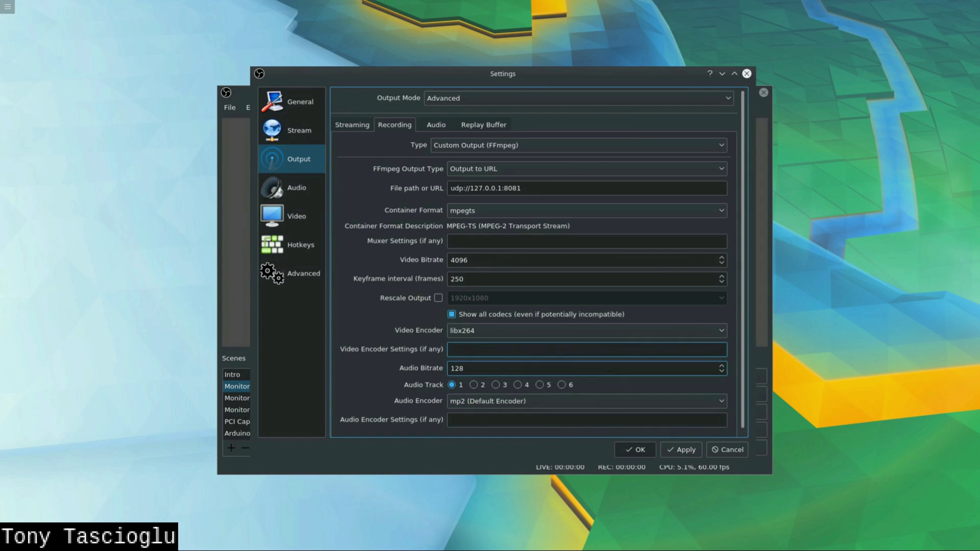
Step: Browse the available audio encoders and set the recording's audio encoder to flac
{"action": "left_click", "coordinate": [587, 401]}
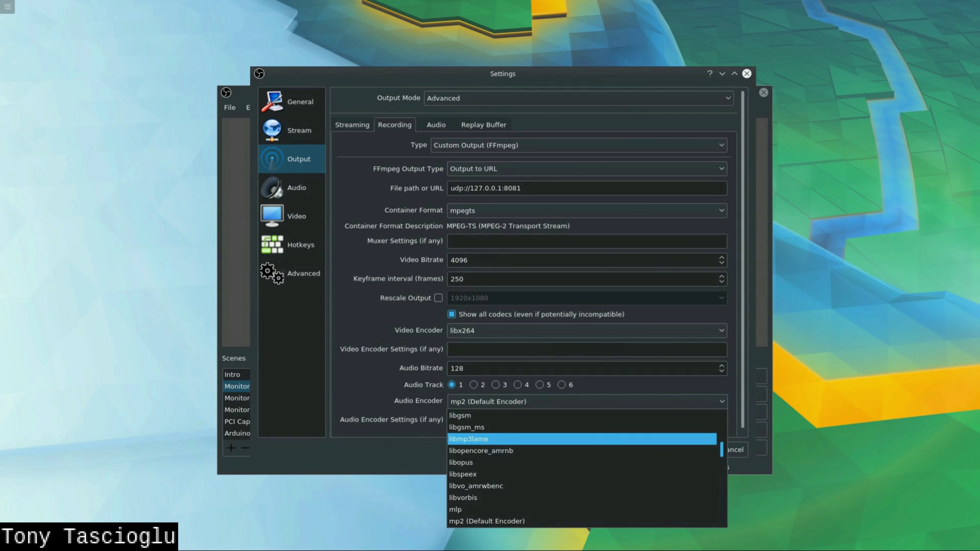
{"action": "scroll", "coordinate": [587, 469], "scroll_direction": "down", "scroll_amount": 4}
{"action": "scroll", "coordinate": [587, 469], "scroll_direction": "up", "scroll_amount": 3}
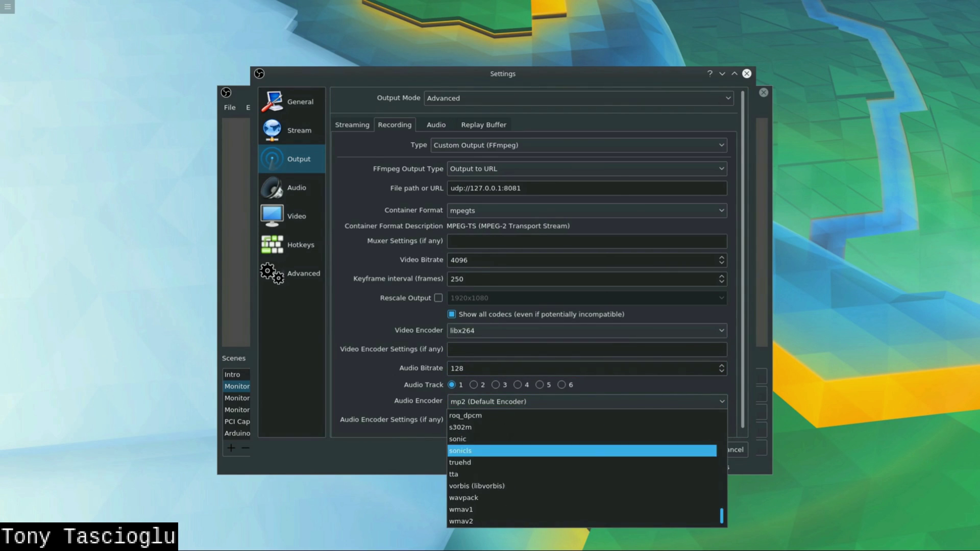
{"action": "scroll", "coordinate": [587, 469], "scroll_direction": "down", "scroll_amount": 3}
{"action": "scroll", "coordinate": [587, 469], "scroll_direction": "up", "scroll_amount": 3}
{"action": "scroll", "coordinate": [587, 469], "scroll_direction": "up", "scroll_amount": 3}
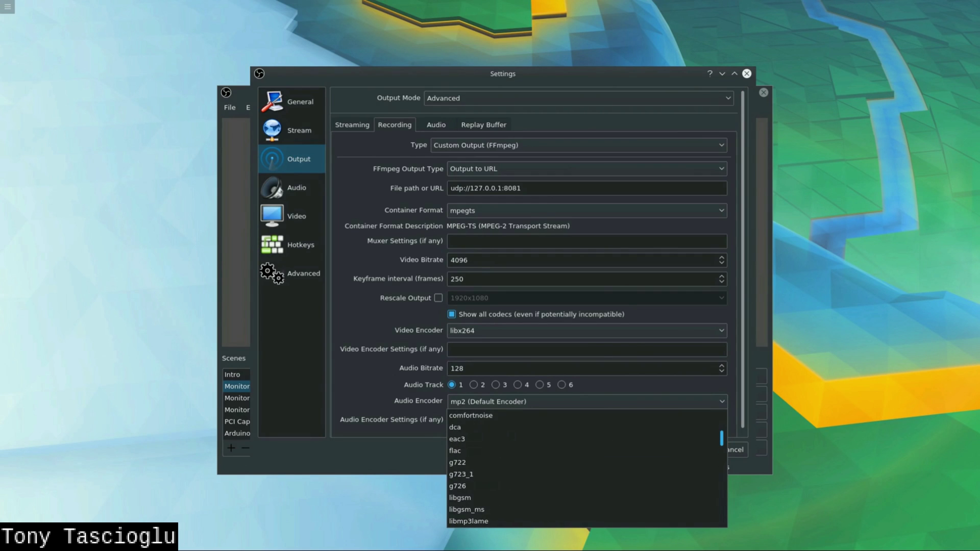
{"action": "left_click", "coordinate": [588, 451]}
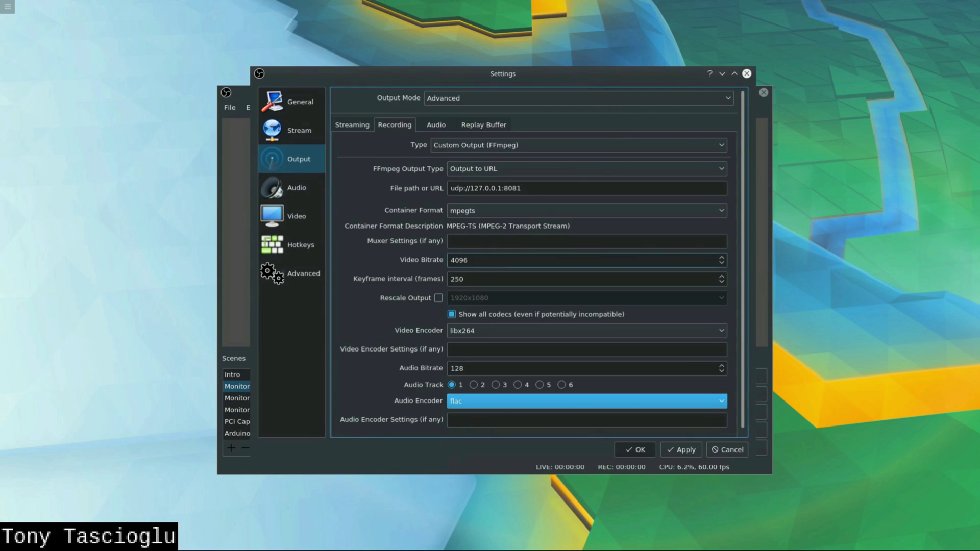
Step: Change the recording's audio encoder to libmp3lame
{"action": "left_click", "coordinate": [587, 401]}
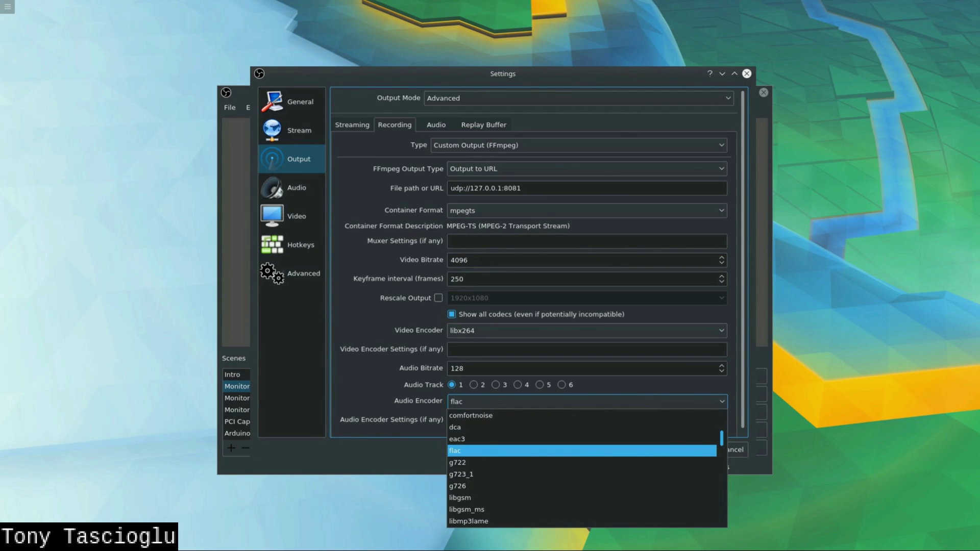
{"action": "scroll", "coordinate": [587, 451], "scroll_direction": "down", "scroll_amount": 10}
{"action": "scroll", "coordinate": [587, 451], "scroll_direction": "up", "scroll_amount": 5}
{"action": "scroll", "coordinate": [587, 451], "scroll_direction": "down", "scroll_amount": 8}
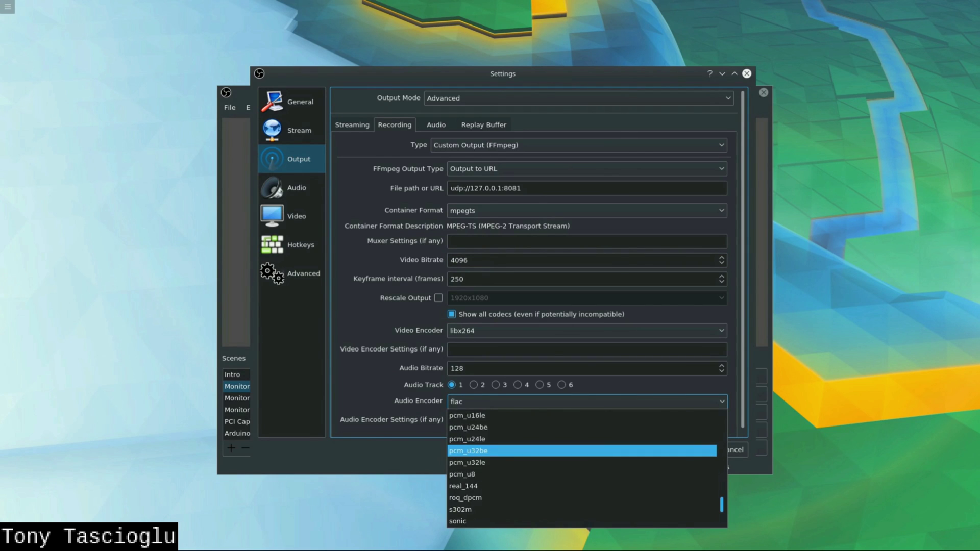
{"action": "scroll", "coordinate": [587, 451], "scroll_direction": "down", "scroll_amount": 5}
{"action": "scroll", "coordinate": [587, 451], "scroll_direction": "up", "scroll_amount": 13}
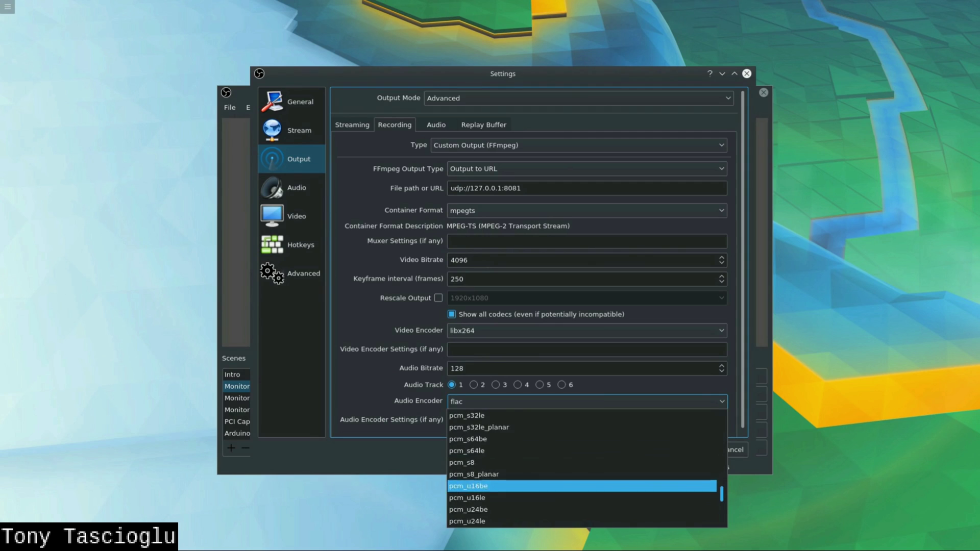
{"action": "left_click", "coordinate": [469, 439]}
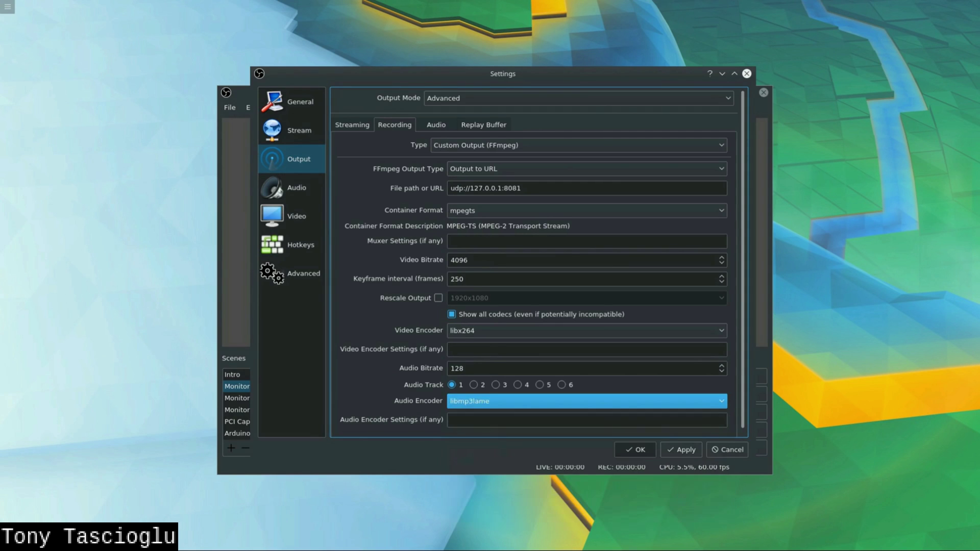
{"action": "left_click", "coordinate": [587, 420]}
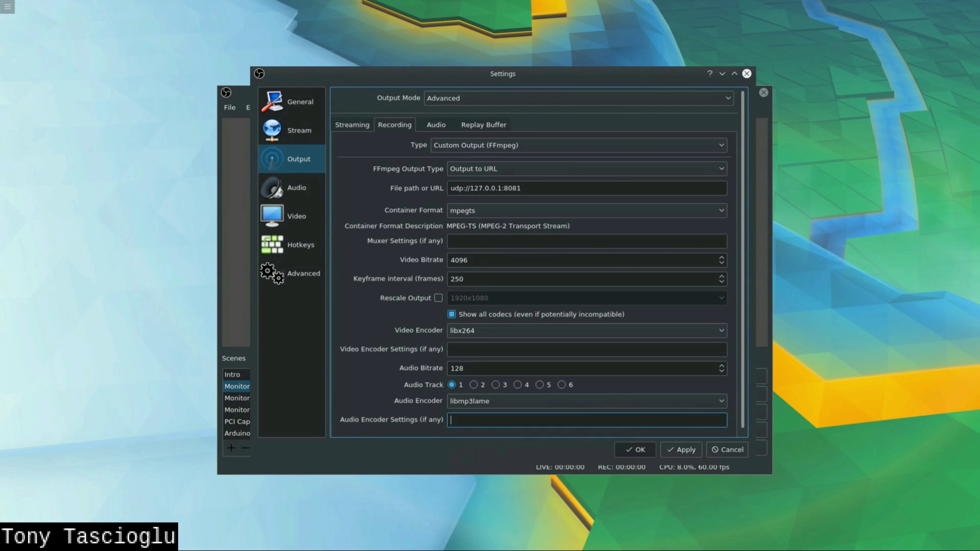
Step: Check the resolution and frame rate in the video settings without changing them
{"action": "double_click", "coordinate": [459, 260]}
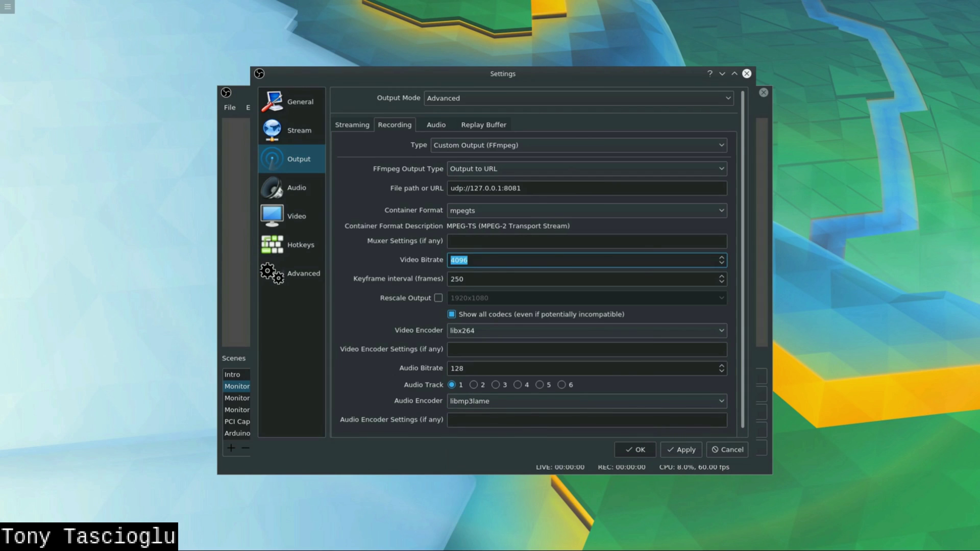
{"action": "left_click", "coordinate": [291, 216]}
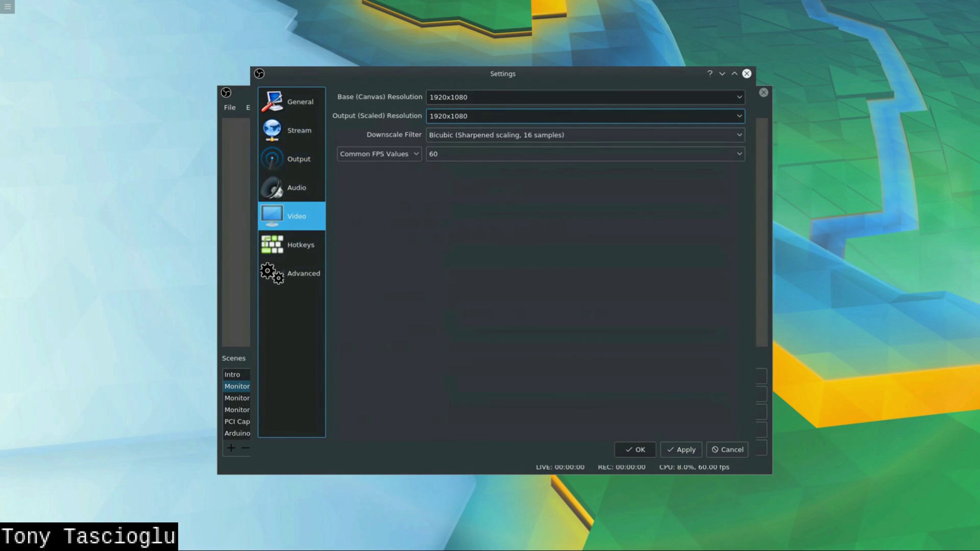
{"action": "left_click", "coordinate": [522, 154]}
{"action": "left_click", "coordinate": [522, 154]}
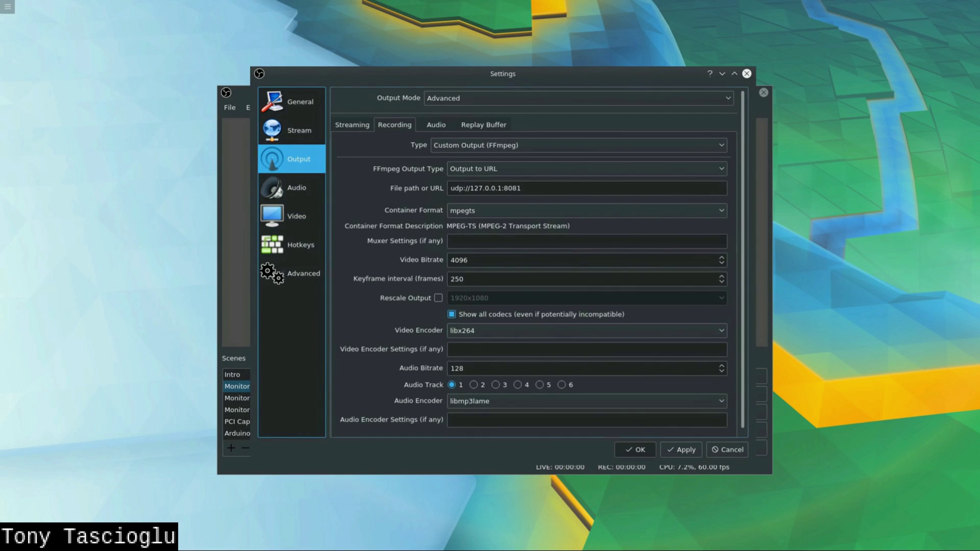
Step: Set the video bitrate of the custom FFmpeg recording to 4500 and save the settings
{"action": "scroll", "coordinate": [538, 263], "scroll_direction": "down", "scroll_amount": 1}
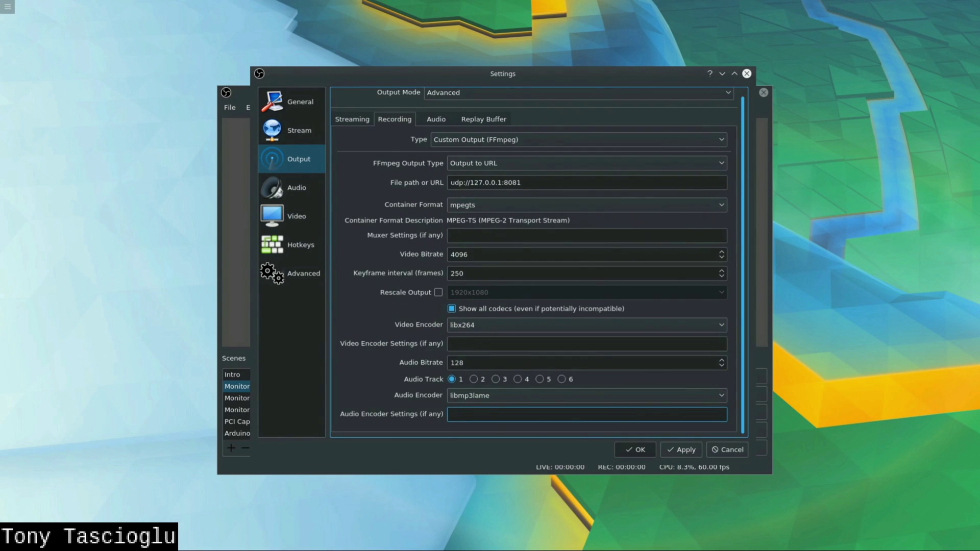
{"action": "left_click", "coordinate": [451, 343]}
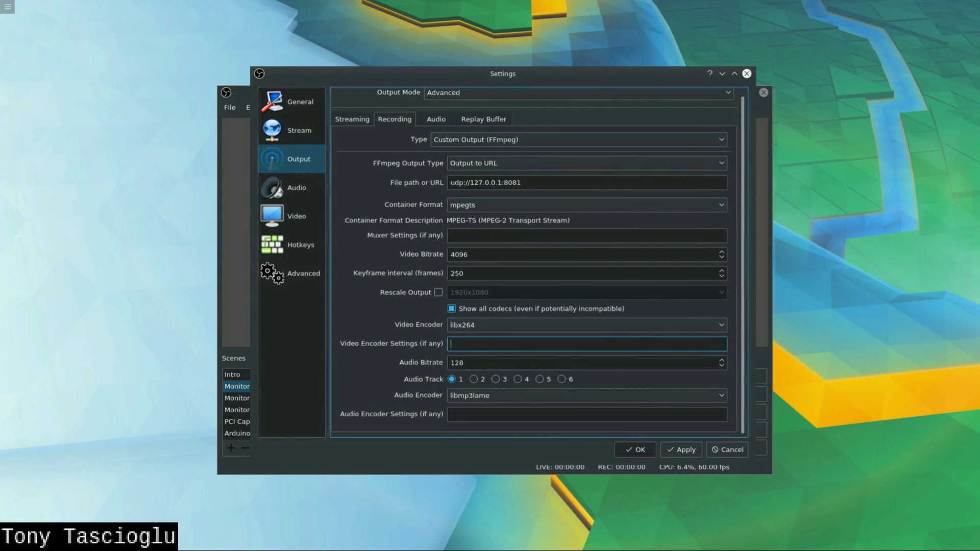
{"action": "scroll", "coordinate": [538, 263], "scroll_direction": "up", "scroll_amount": 1}
{"action": "left_click_drag", "start_coordinate": [444, 261], "coordinate": [291, 242]}
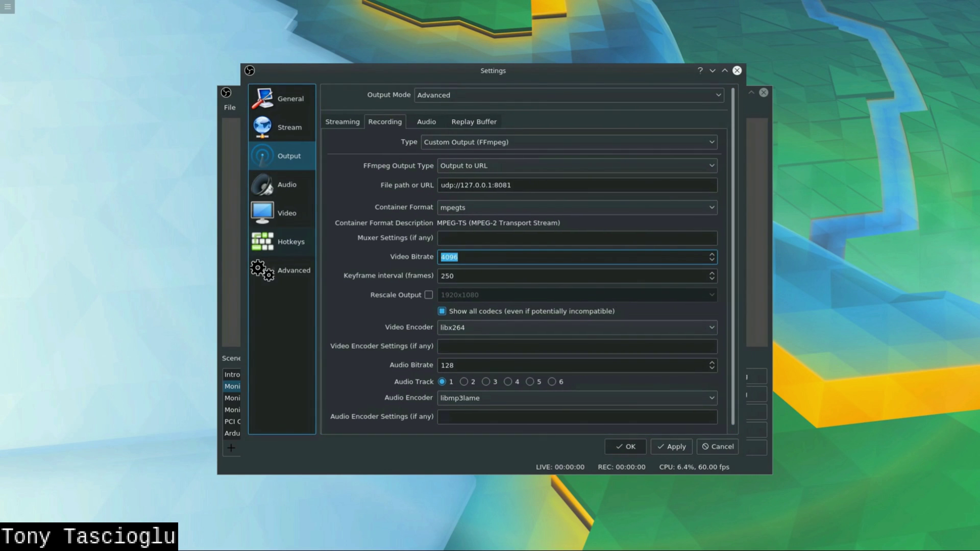
{"action": "type", "text": "4500"}
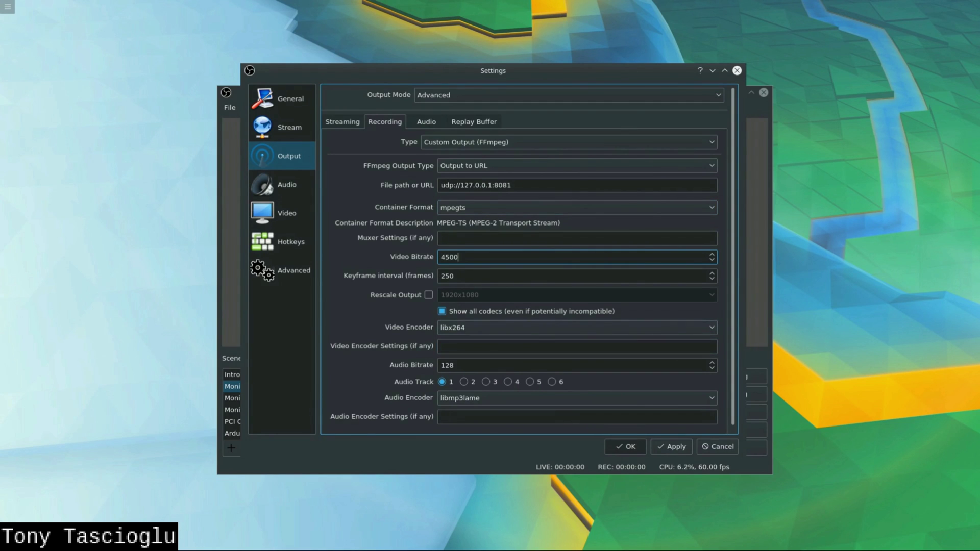
{"action": "left_click", "coordinate": [626, 446]}
Step: Start the recording output and arrange the System Monitor and OBS windows side by side
{"action": "left_click", "coordinate": [730, 396]}
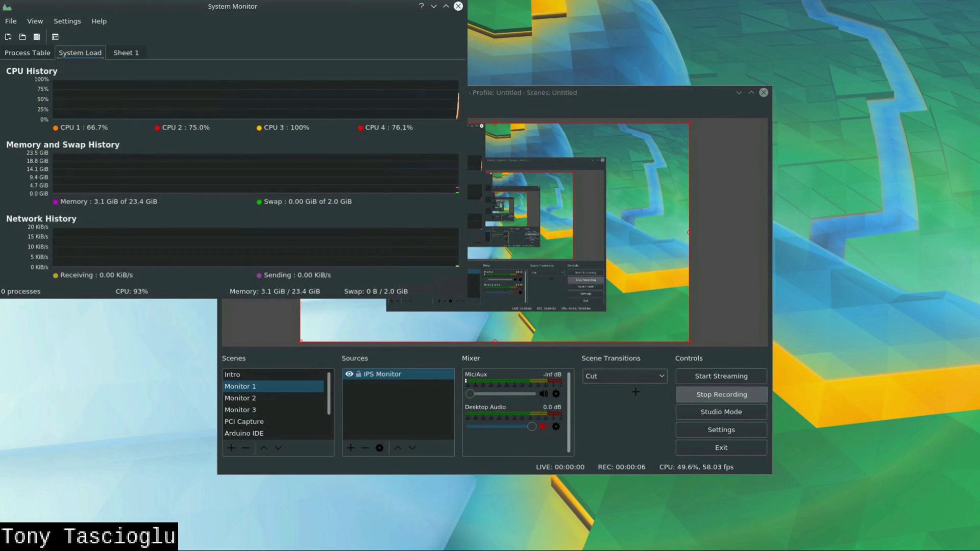
{"action": "left_click_drag", "start_coordinate": [233, 7], "coordinate": [309, 93]}
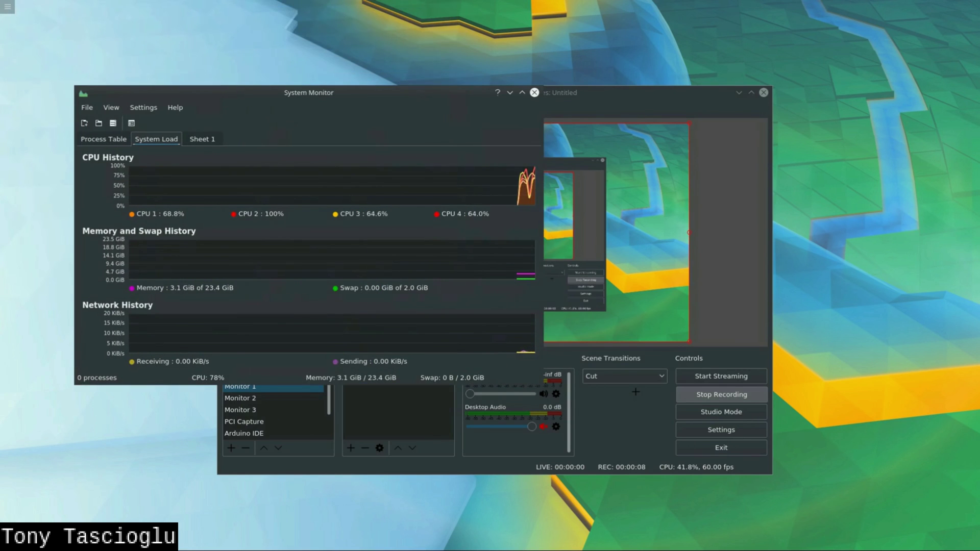
{"action": "left_click_drag", "start_coordinate": [596, 99], "coordinate": [784, 100]}
{"action": "left_click_drag", "start_coordinate": [351, 96], "coordinate": [287, 113]}
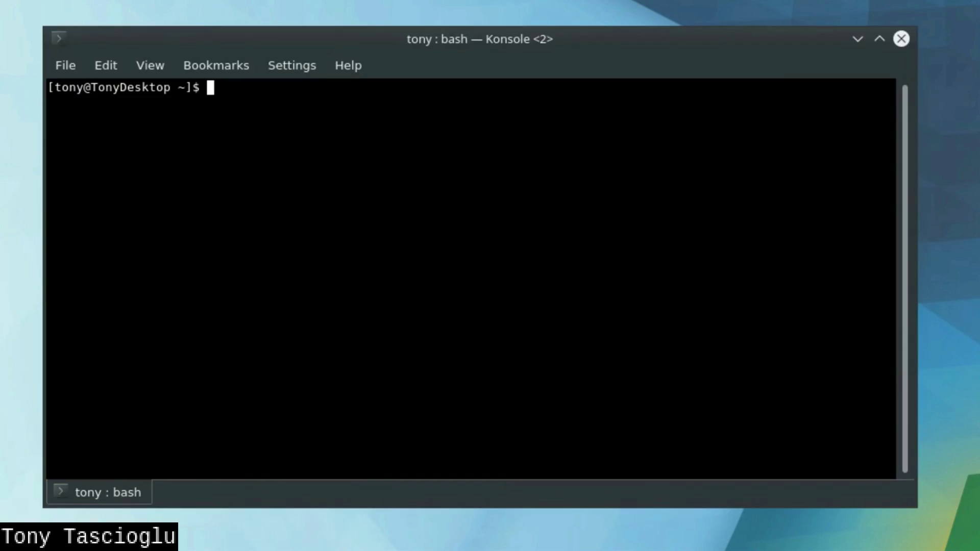
Step: In Konsole, run mpv --no-cache udp://@0.0.0.0:8081 to play the stream, and toggle the player's full-screen view
{"action": "type", "text": "mpv"}
{"action": "key", "text": "BackSpace"}
{"action": "type", "text": "--no-cache "}
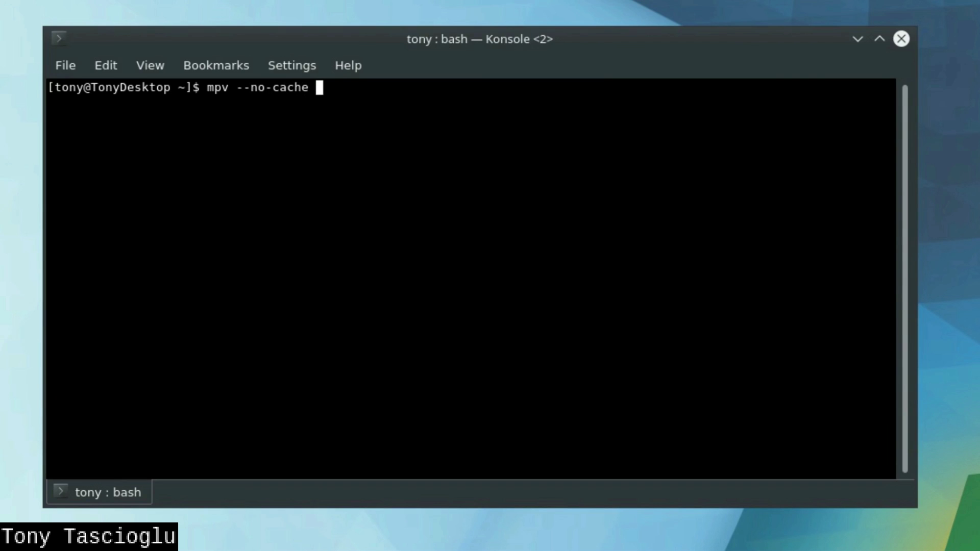
{"action": "type", "text": "udp://@0.0.0.0"}
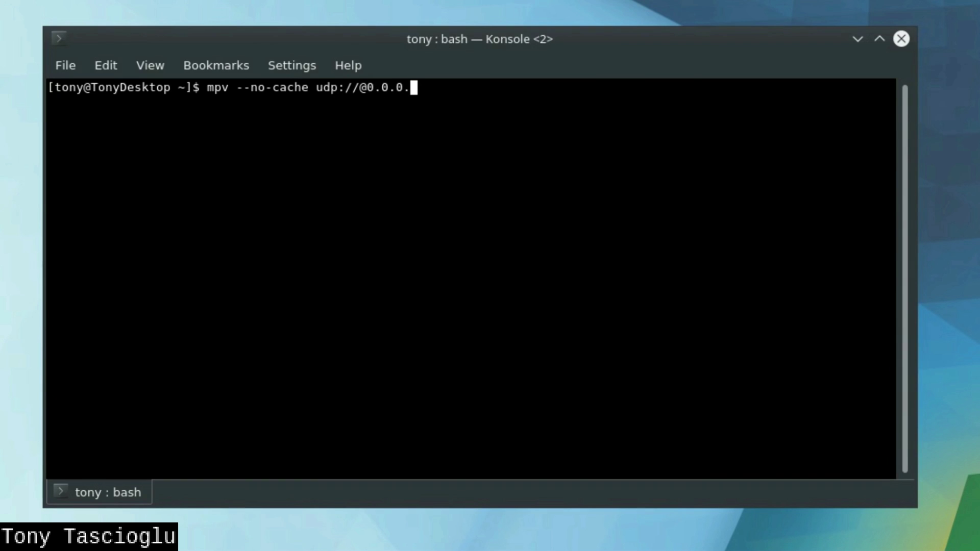
{"action": "type", "text": ":"}
{"action": "type", "text": "8081"}
{"action": "key", "text": "Return"}
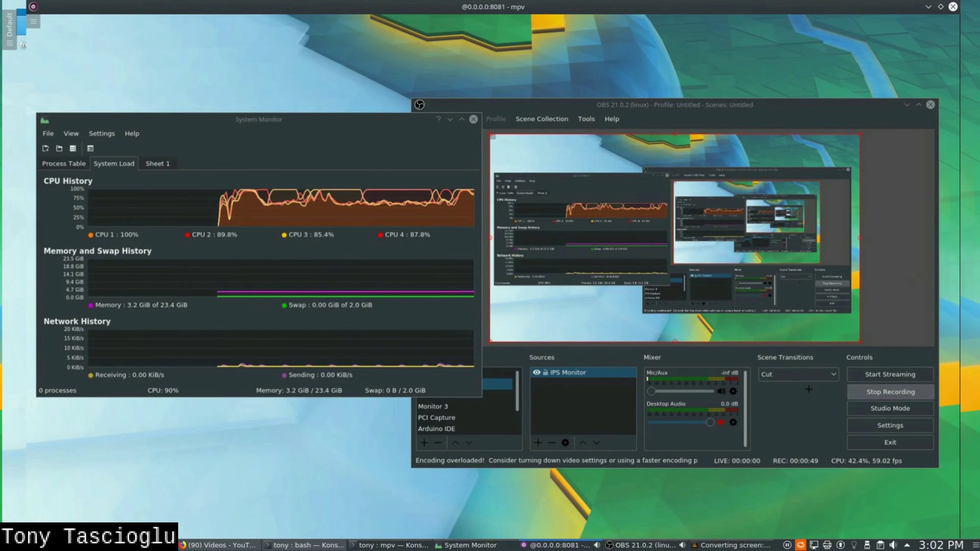
{"action": "key", "text": "f"}
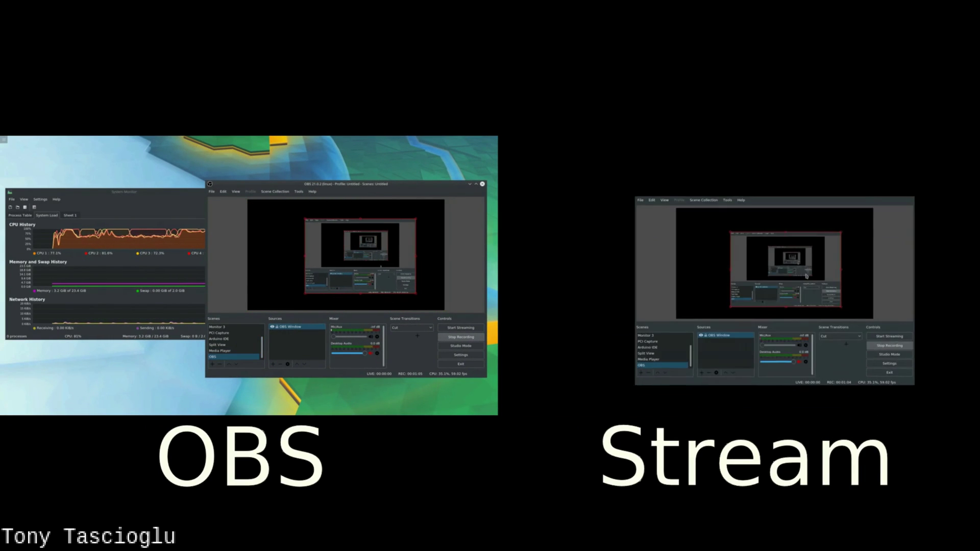
Step: Switch the active OBS scene to Monitor 1 while the stream is playing in mpv
{"action": "scroll", "coordinate": [224, 344], "scroll_direction": "up", "scroll_amount": 1}
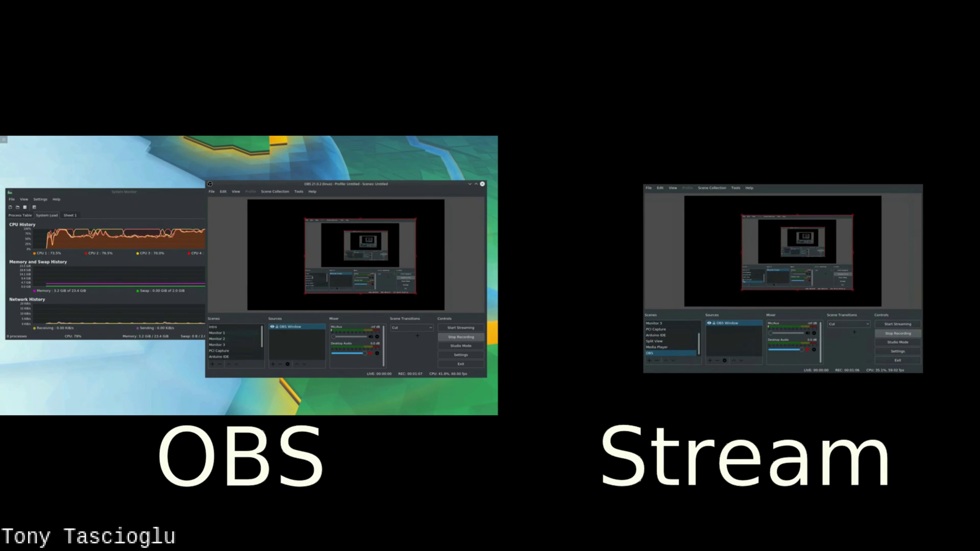
{"action": "left_click", "coordinate": [224, 334]}
{"action": "left_click", "coordinate": [223, 339]}
{"action": "left_click", "coordinate": [224, 333]}
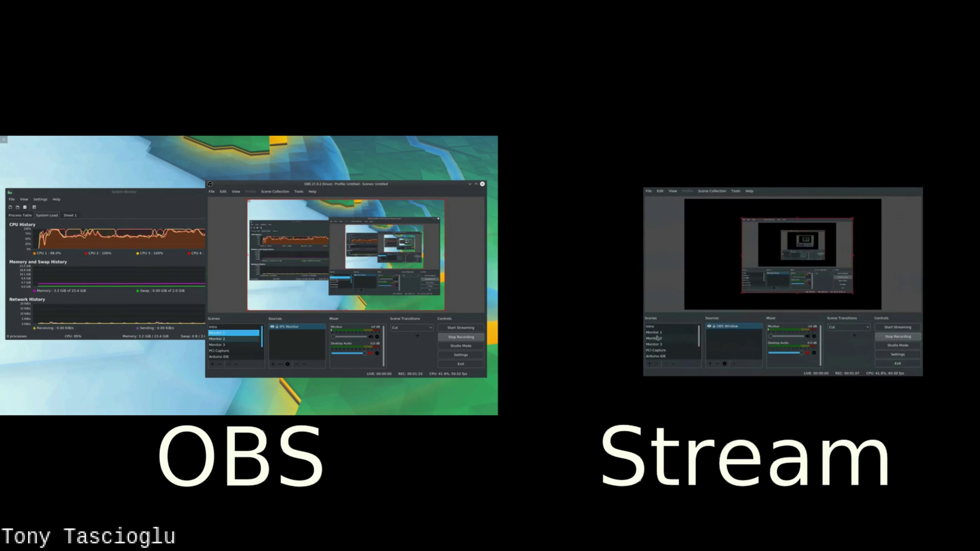
Step: Cycle the active scene through Monitor 3, Monitor 2 and back to Monitor 1 to compare the stream's delay
{"action": "left_click", "coordinate": [225, 346]}
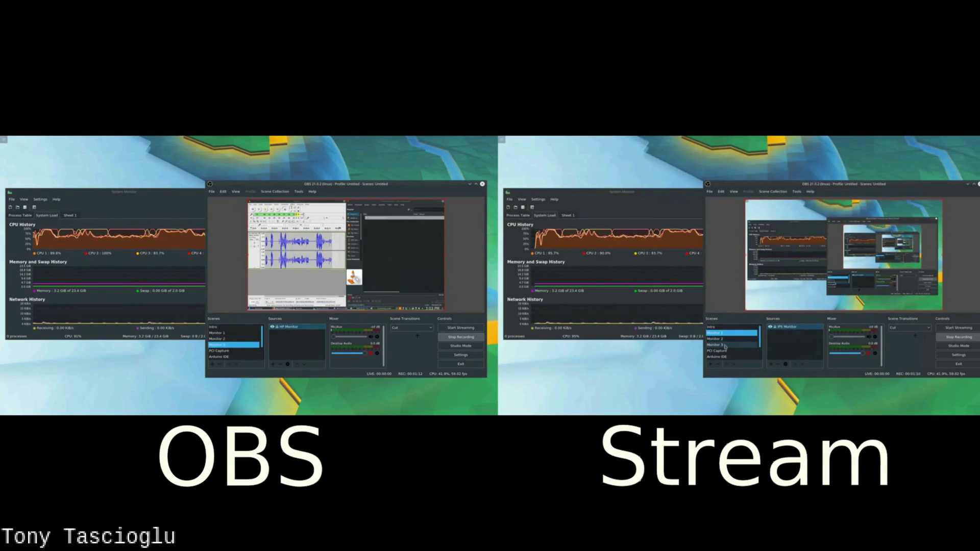
{"action": "left_click", "coordinate": [219, 339]}
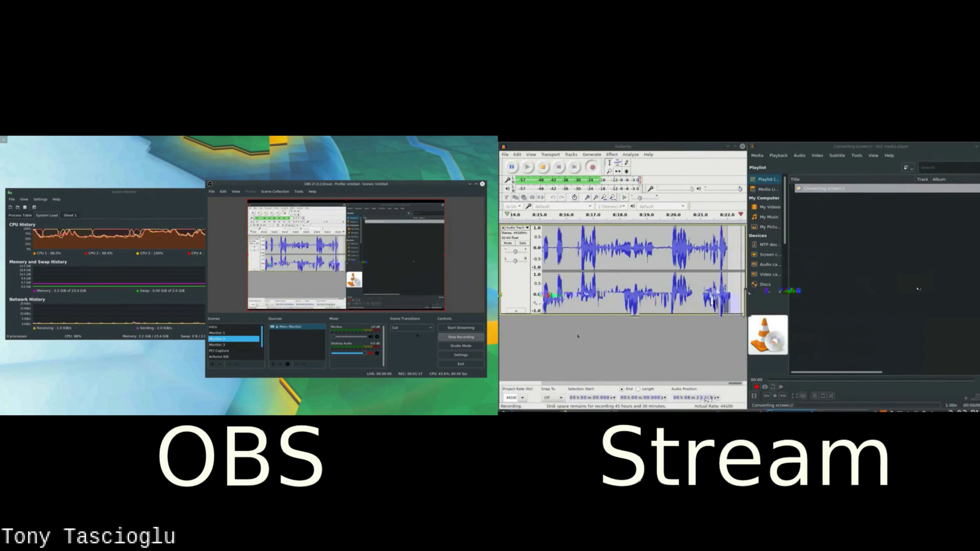
{"action": "left_click", "coordinate": [224, 333]}
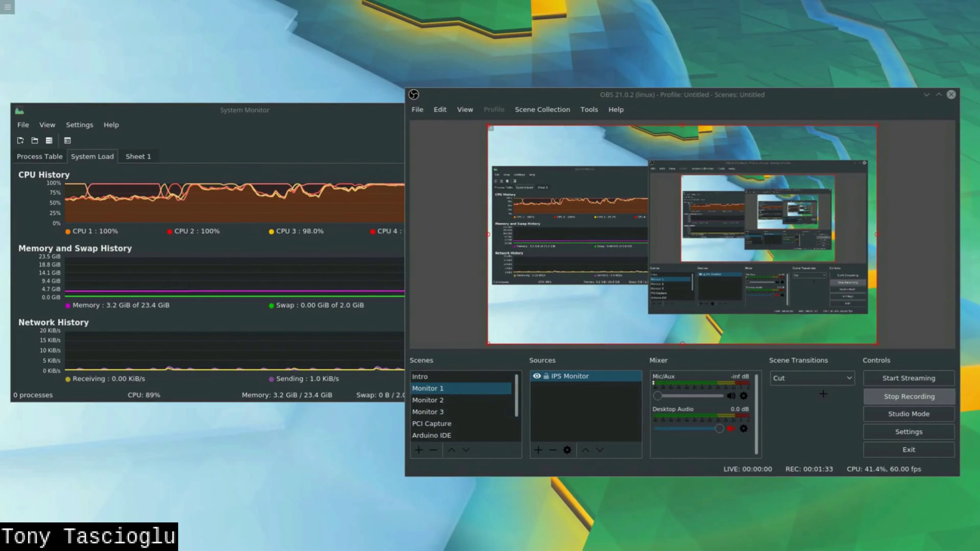
Step: Stop the recording output and review its custom FFmpeg settings, including the udp://127.0.0.1:8081 URL, closing the settings when done
{"action": "left_click", "coordinate": [909, 397]}
{"action": "left_click", "coordinate": [909, 432]}
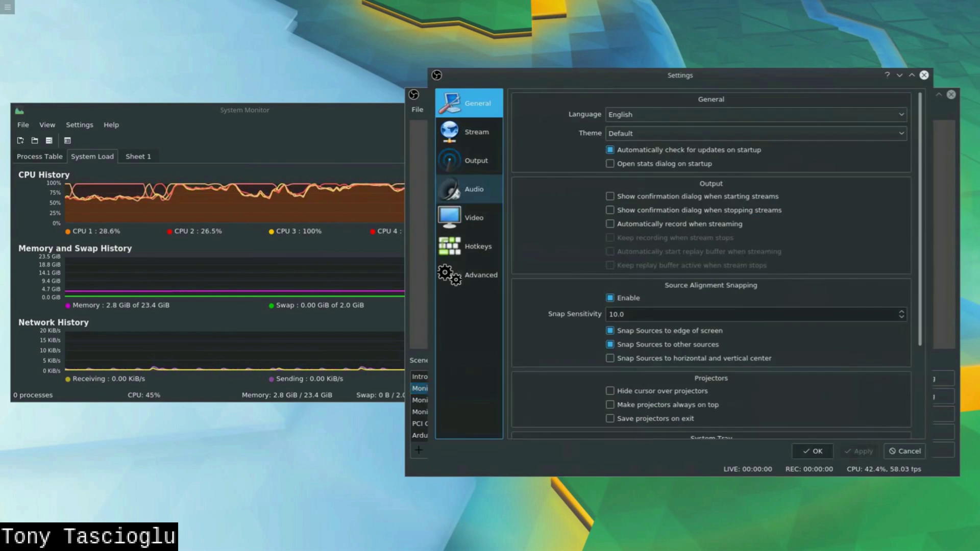
{"action": "left_click", "coordinate": [469, 160]}
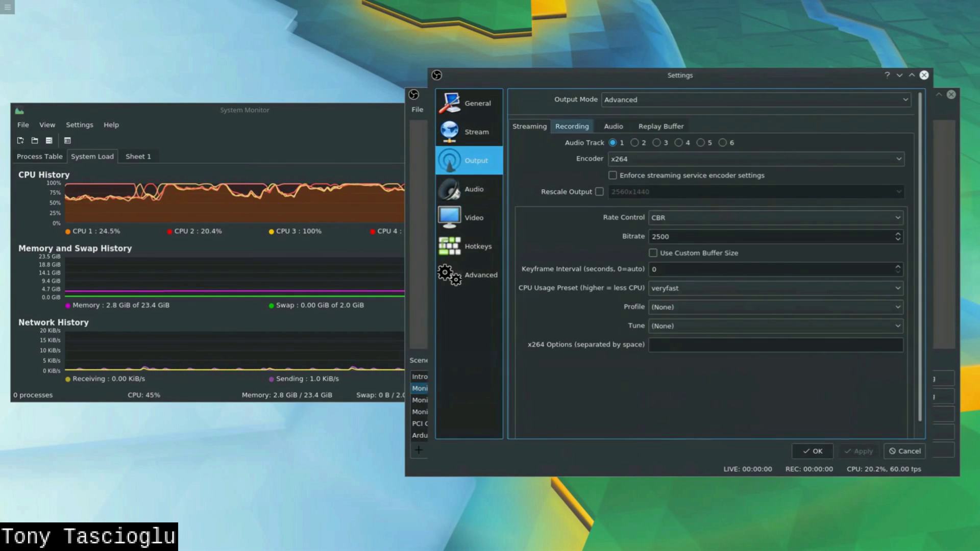
{"action": "left_click", "coordinate": [572, 126]}
{"action": "key", "text": "alt+Tab"}
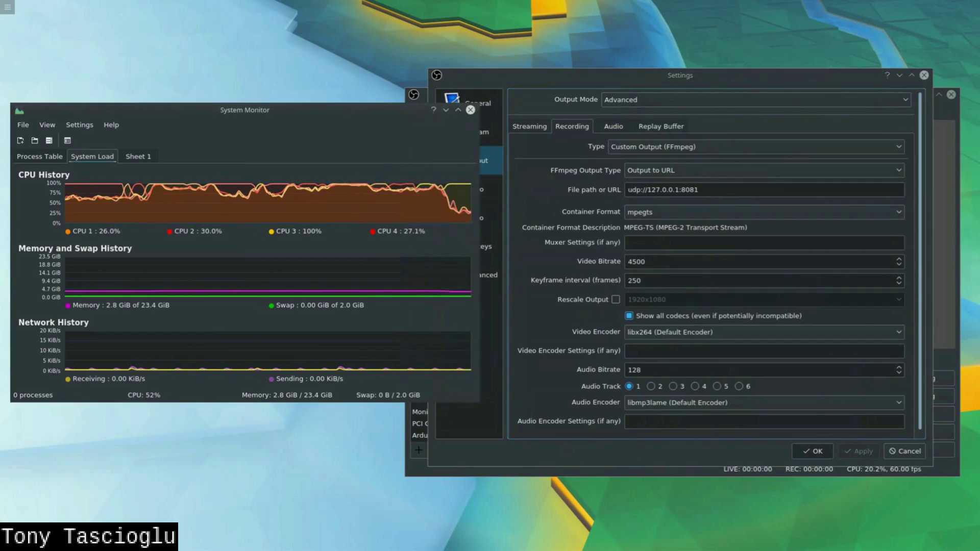
{"action": "key", "text": "alt+Tab"}
{"action": "left_click", "coordinate": [699, 189]}
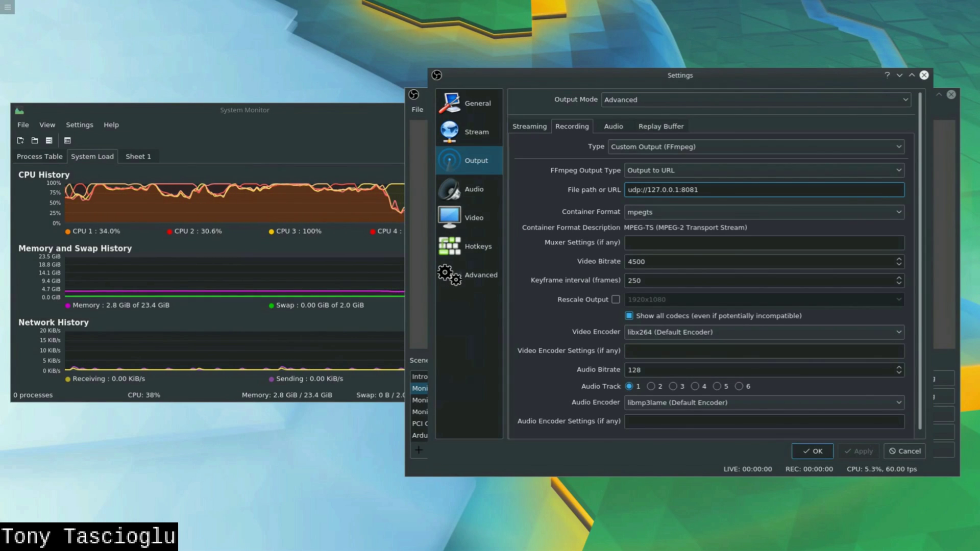
{"action": "key", "text": "Return"}
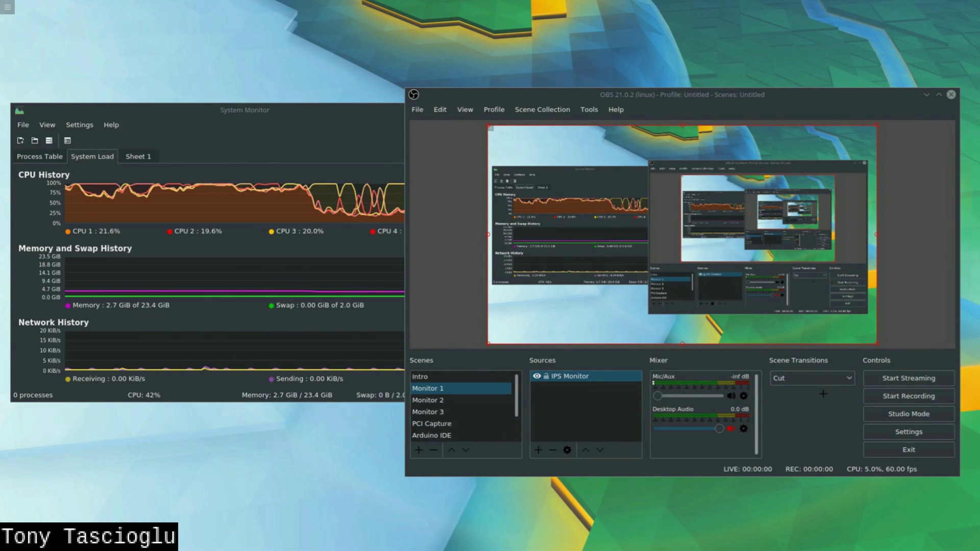
Step: Bring the Konsole window into view, close System Monitor, and highlight the --no-cache option in the mpv command
{"action": "left_click_drag", "start_coordinate": [979, 185], "coordinate": [295, 176]}
{"action": "left_click", "coordinate": [357, 133]}
{"action": "left_click", "coordinate": [470, 110]}
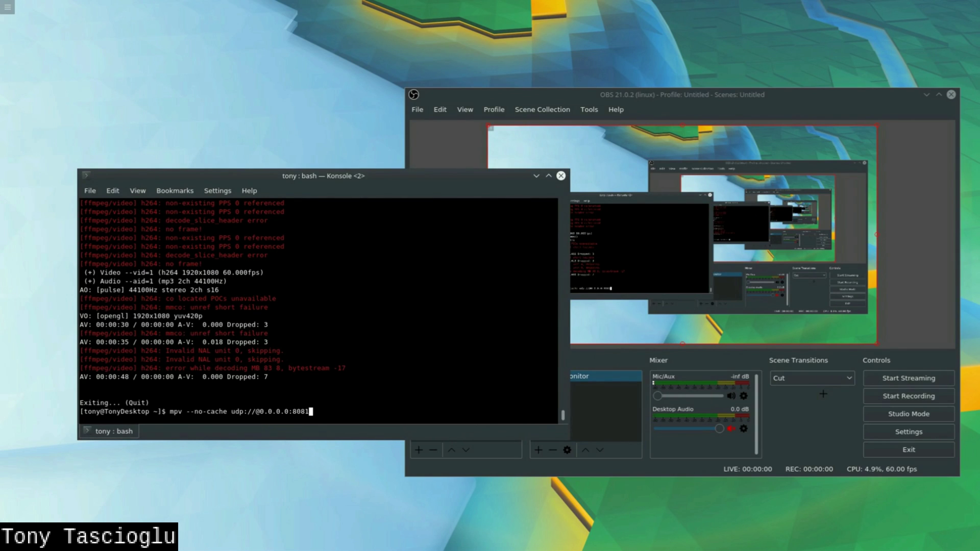
{"action": "left_click_drag", "start_coordinate": [187, 412], "coordinate": [227, 411]}
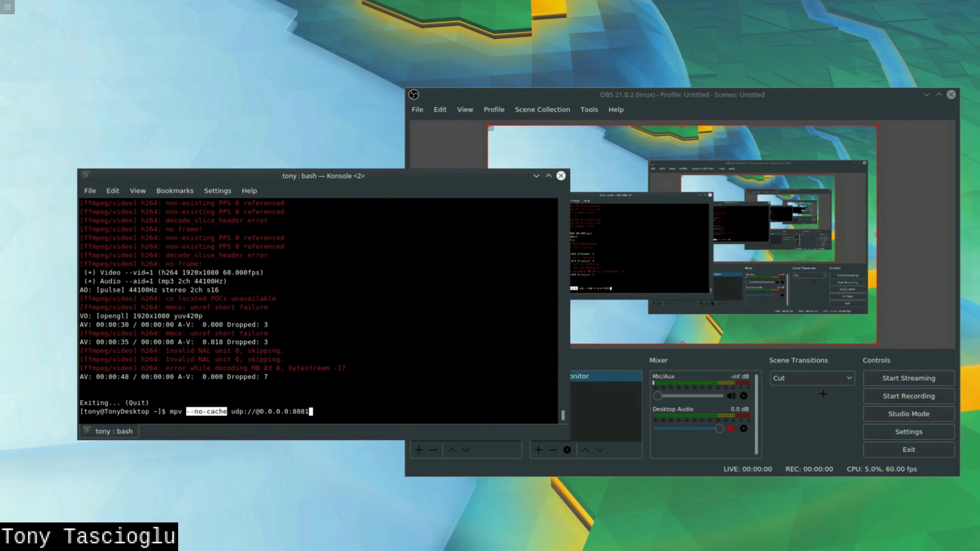